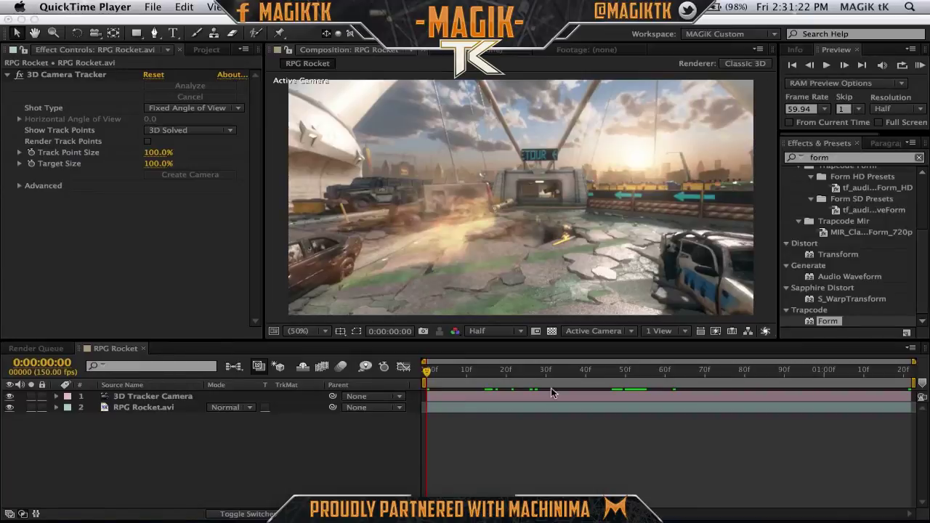
# Scrub the footage back to around frame 44 to see the rocket
pyautogui.click(638, 374)
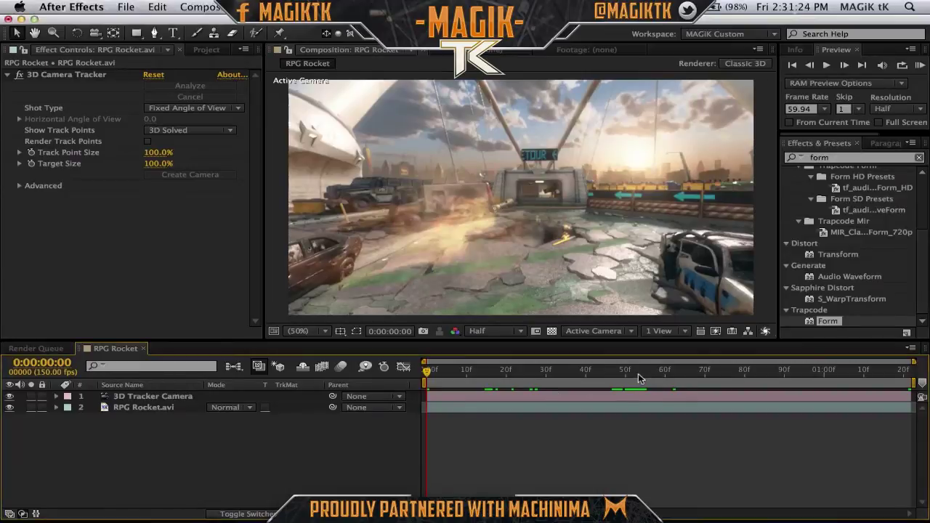
pyautogui.press('pageup')
pyautogui.press('pageup')
pyautogui.moveTo(638, 377); pyautogui.dragTo(604, 380)
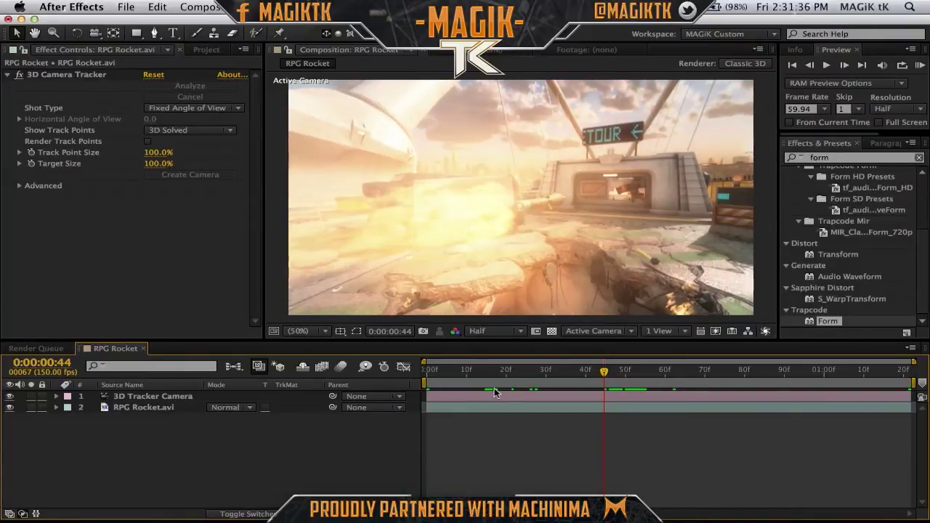
# From the first frame, create a new black solid layer, Black Solid 1
pyautogui.press('Home')
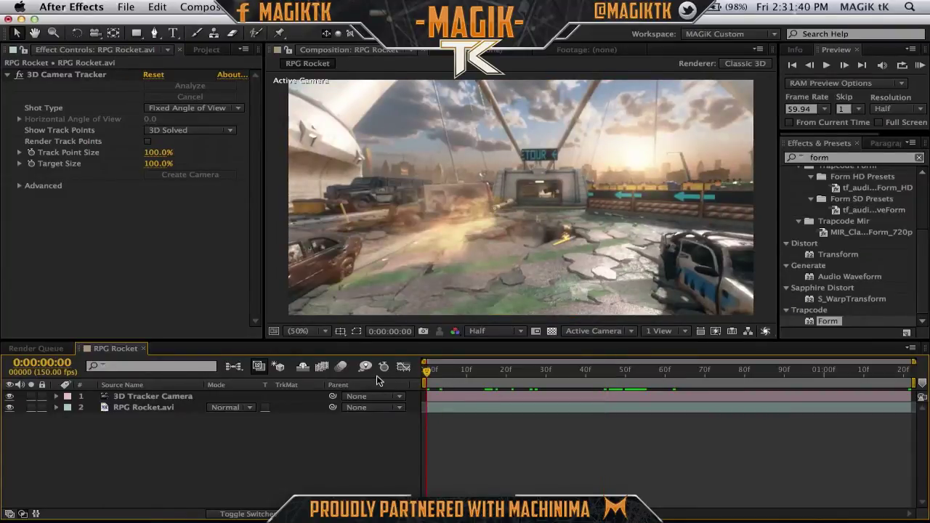
pyautogui.press('super+y')
pyautogui.click(385, 428)
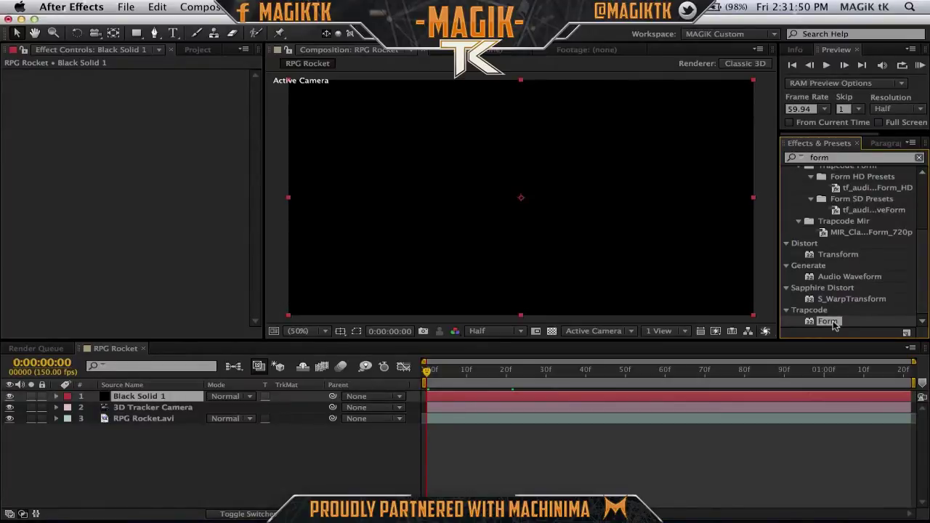
# Apply Trapcode Form to Black Solid 1, preview the shot, and reselect the solid at frame 0
pyautogui.moveTo(834, 324); pyautogui.dragTo(160, 397)
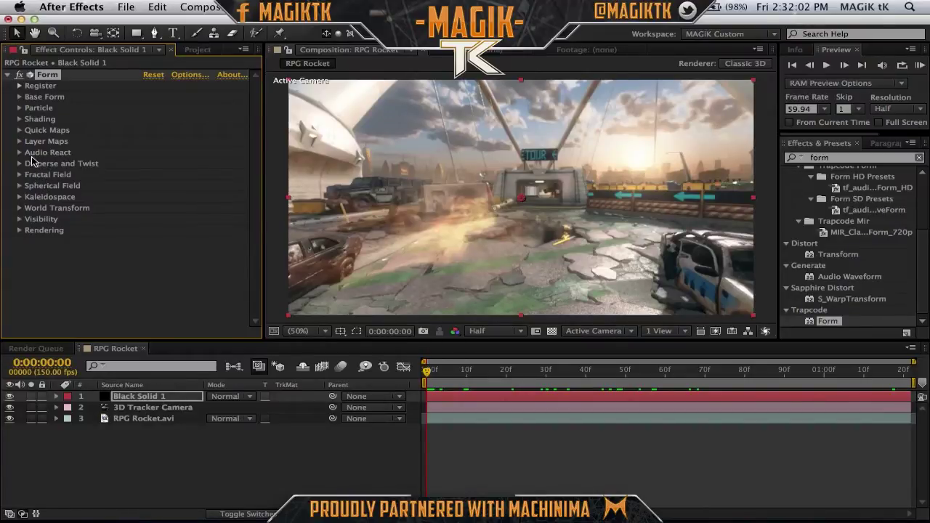
pyautogui.click(140, 408)
pyautogui.click(488, 456)
pyautogui.moveTo(428, 371); pyautogui.dragTo(601, 374)
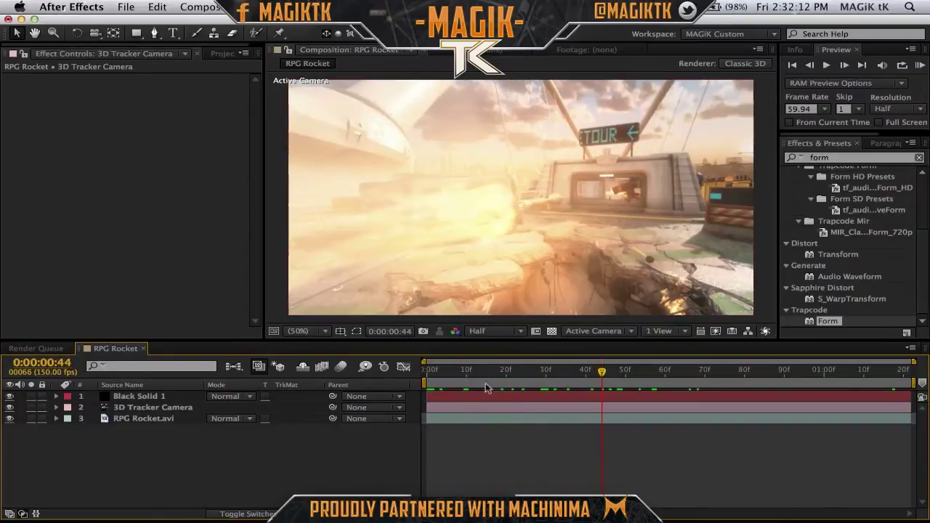
pyautogui.click(433, 370)
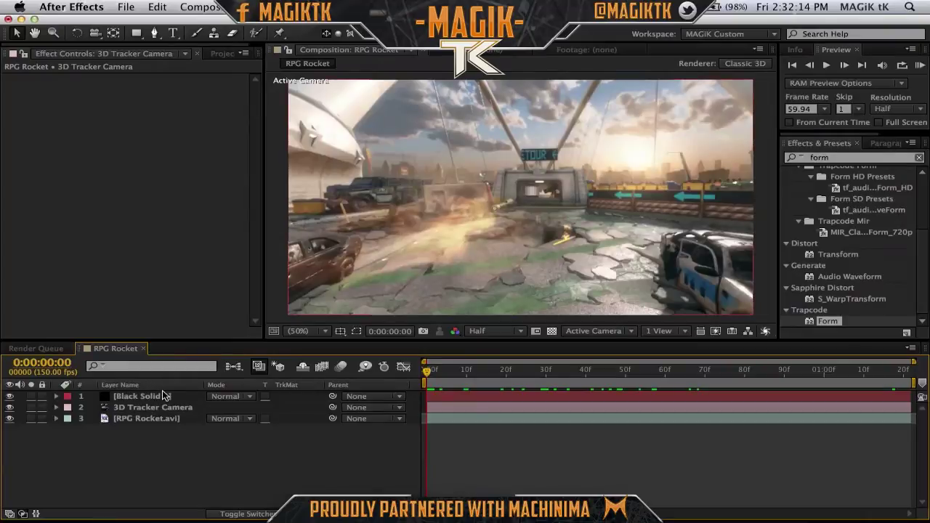
pyautogui.click(164, 395)
# In Form's Base Form settings, set Center Z to 1840
pyautogui.click(20, 97)
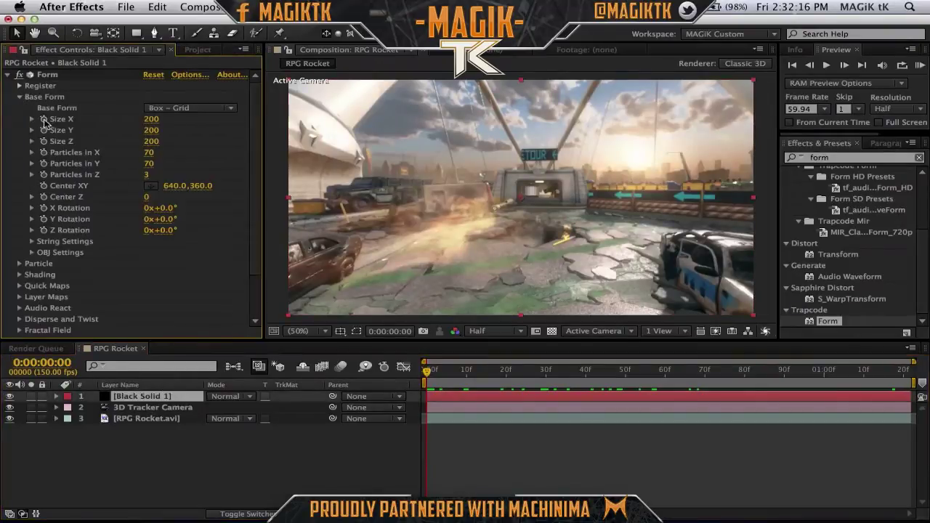
pyautogui.moveTo(145, 200); pyautogui.dragTo(446, 180)
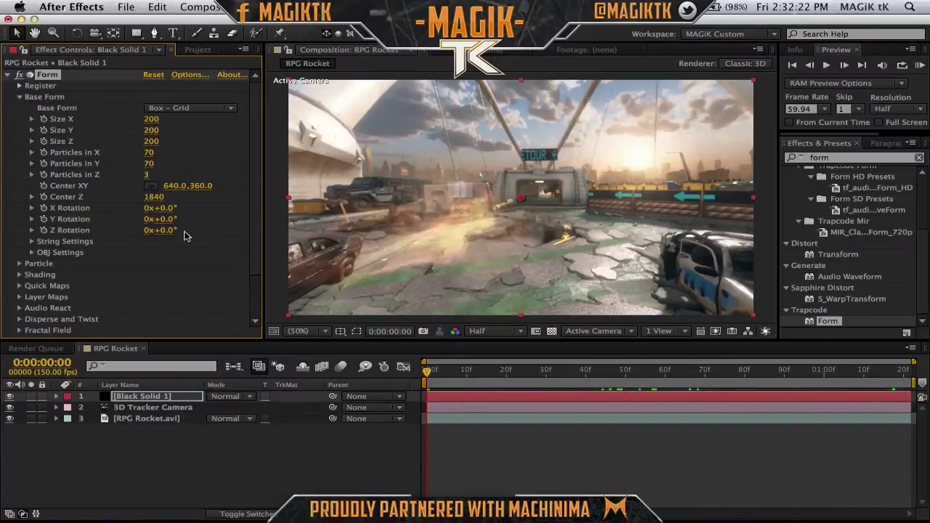
pyautogui.moveTo(163, 195); pyautogui.dragTo(227, 207)
# Set Center XY to -282, 423 and Y Rotation to -15°, then check frame 40
pyautogui.click(175, 186)
pyautogui.press('Return')
pyautogui.moveTo(169, 186); pyautogui.dragTo(321, 210)
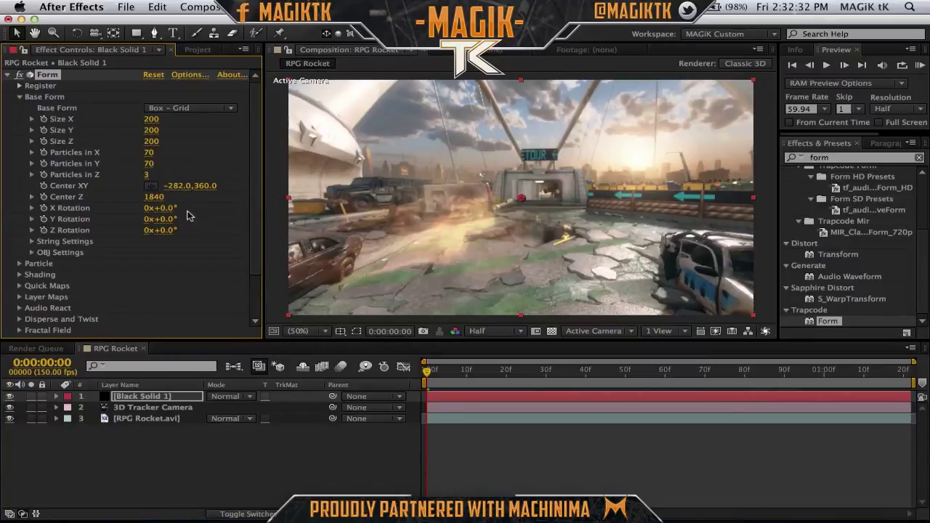
pyautogui.moveTo(147, 221); pyautogui.dragTo(182, 217)
pyautogui.moveTo(205, 186); pyautogui.dragTo(244, 186)
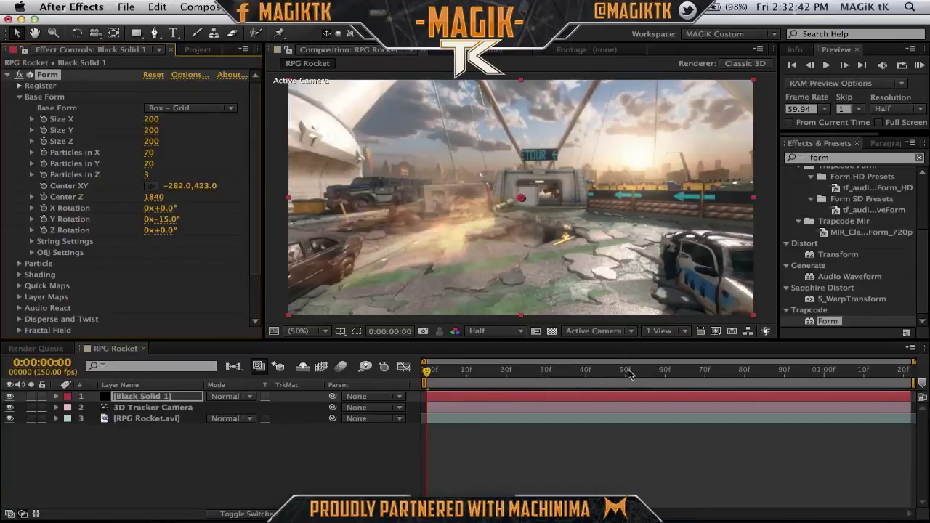
pyautogui.click(606, 372)
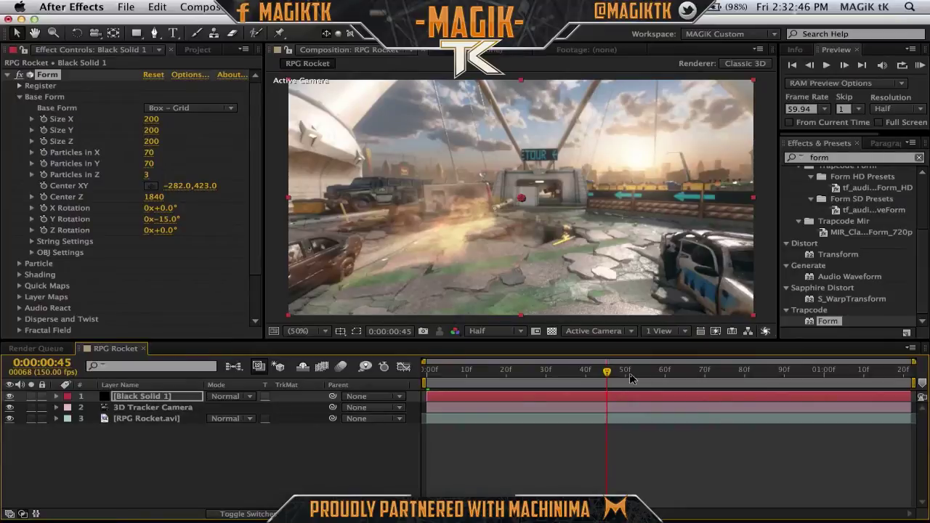
pyautogui.click(585, 372)
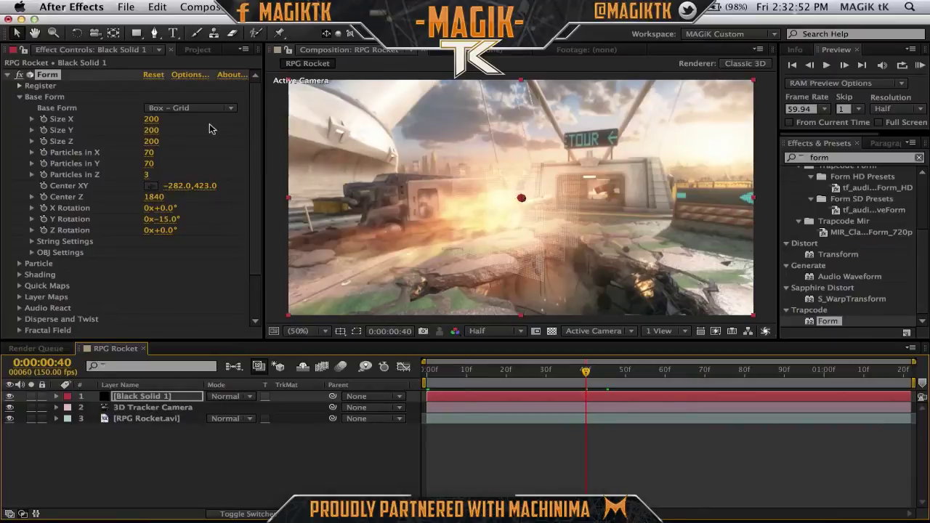
# Switch the base form to Sphere – Layered with Size Z 2550
pyautogui.click(191, 109)
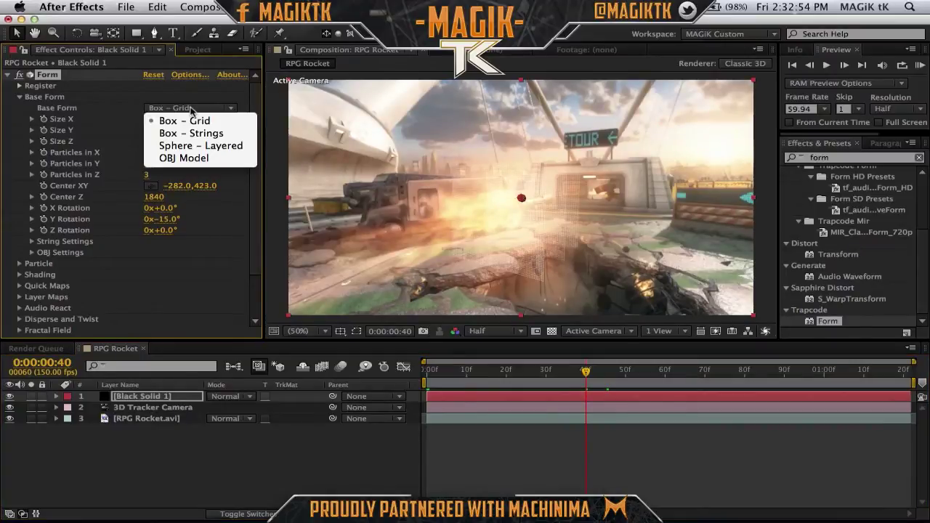
pyautogui.click(190, 146)
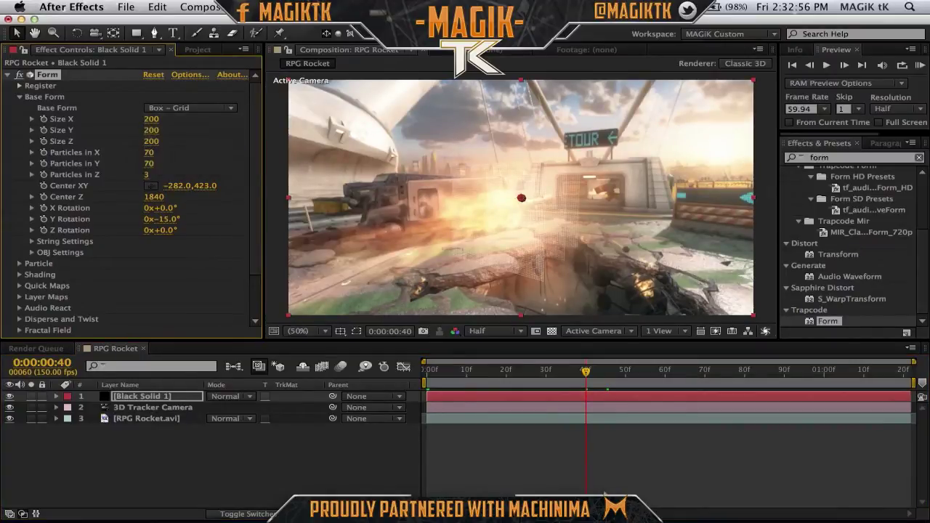
pyautogui.click(151, 131)
pyautogui.press('Tab')
pyautogui.write('2550')
pyautogui.press('Return')
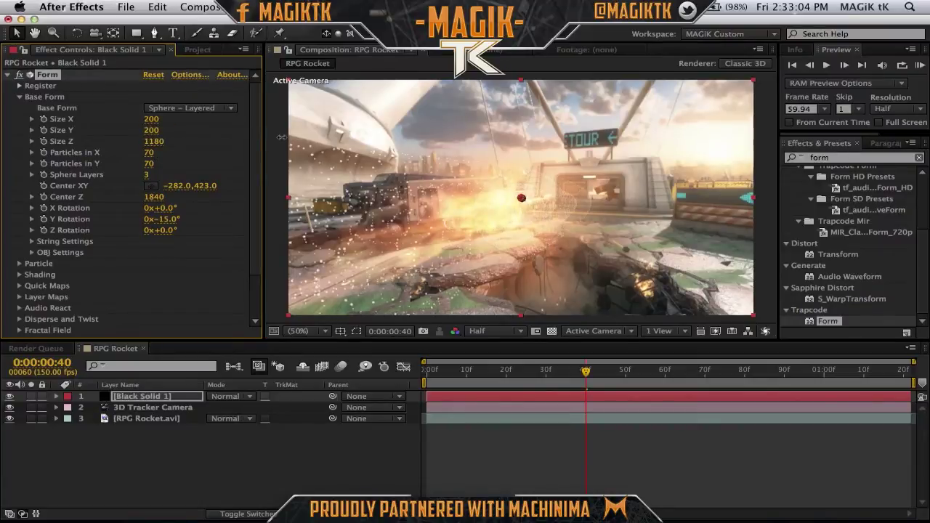
# Raise Size Z to 15000 and Sphere Layers to 173
pyautogui.moveTo(338, 136); pyautogui.dragTo(845, 109)
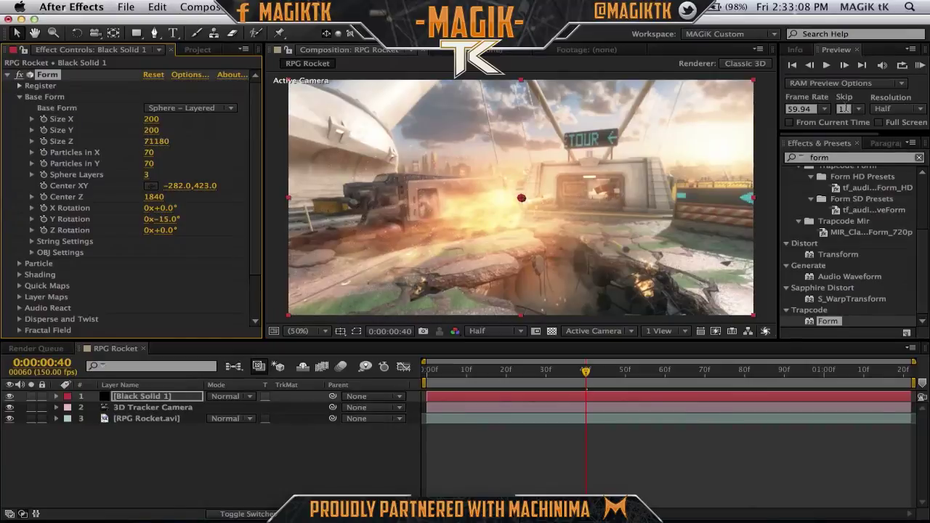
pyautogui.click(155, 143)
pyautogui.write('15000')
pyautogui.press('Return')
pyautogui.click(159, 169)
pyautogui.moveTo(159, 170); pyautogui.dragTo(279, 170)
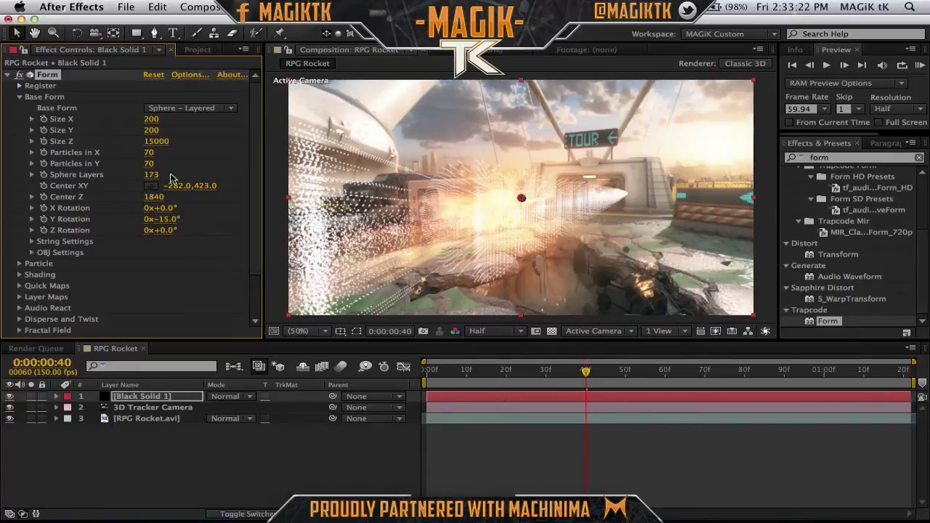
# Undo the layer increase, try 15 sphere layers, and check the trail at frames 25–33
pyautogui.press('super+z')
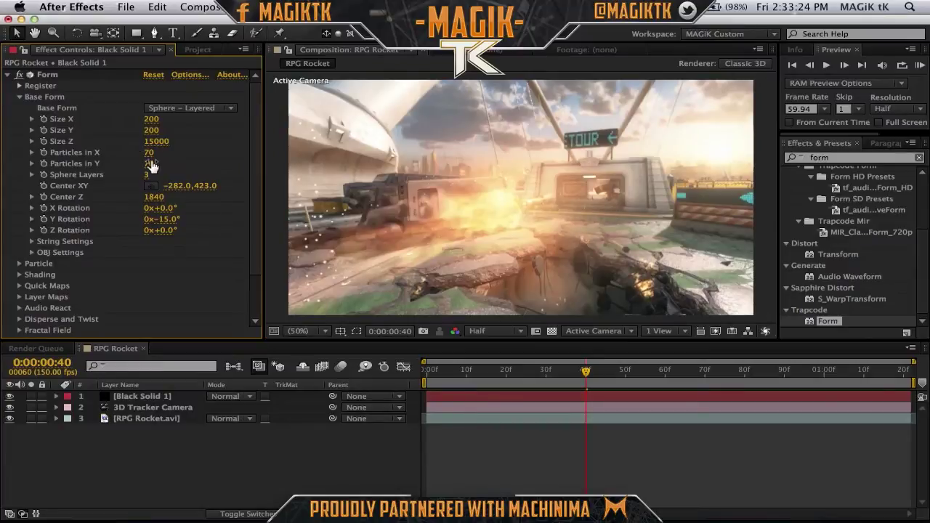
pyautogui.click(146, 174)
pyautogui.write('15')
pyautogui.click(562, 398)
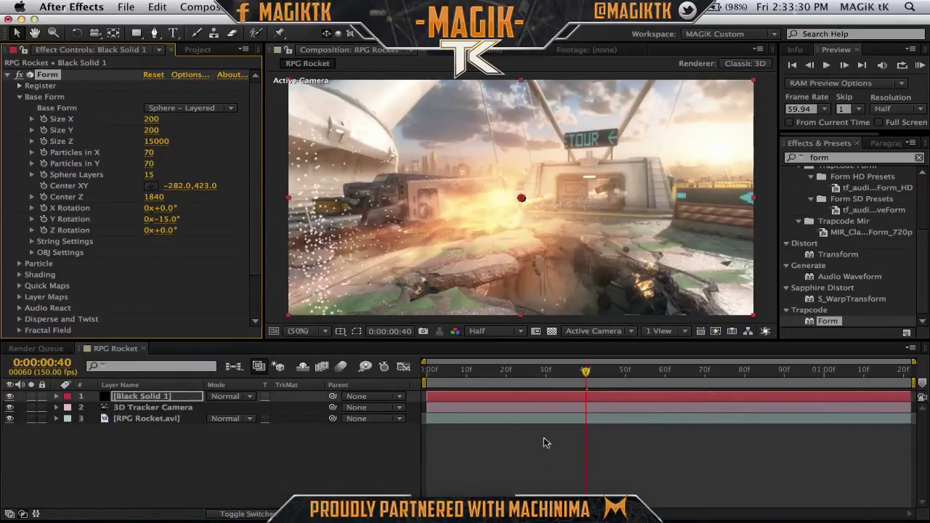
pyautogui.click(560, 375)
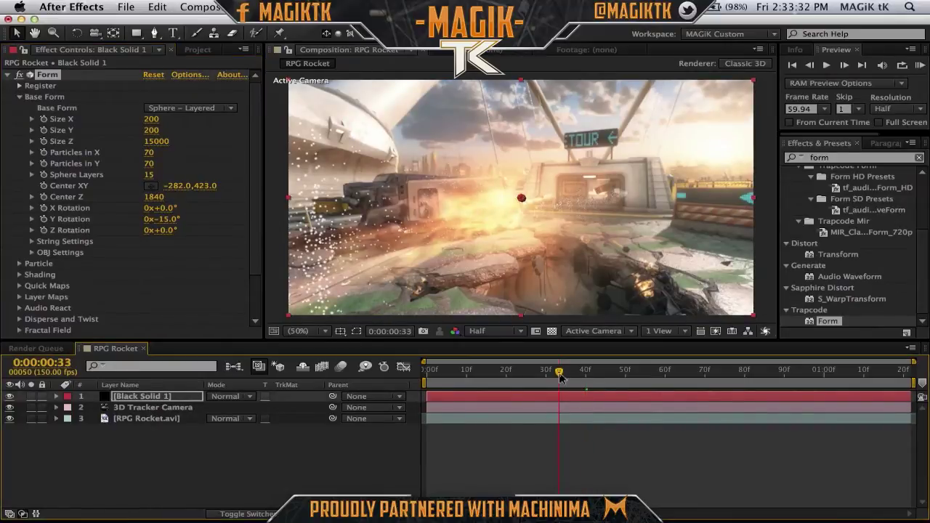
pyautogui.click(527, 376)
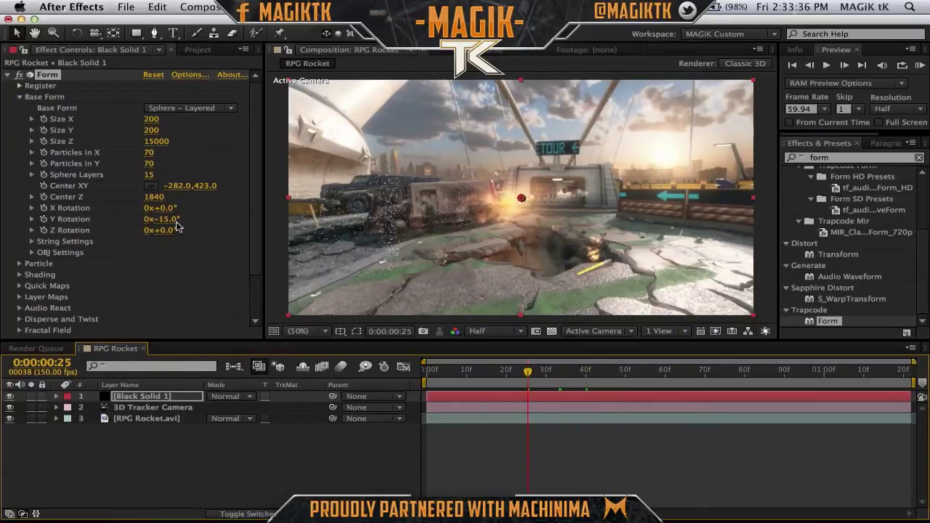
pyautogui.click(560, 374)
# Set Sphere Layers back to 3 and Particles in X to 729
pyautogui.click(149, 175)
pyautogui.write('3')
pyautogui.press('Return')
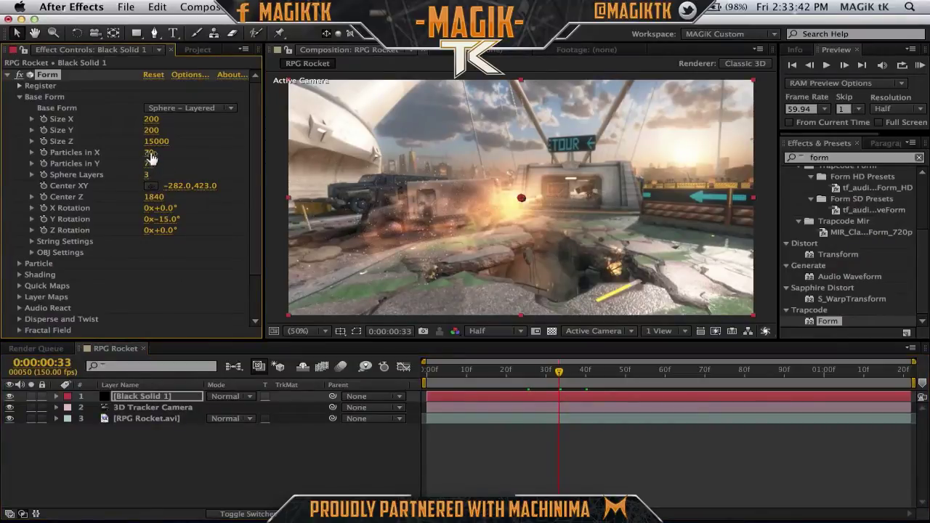
pyautogui.moveTo(218, 151); pyautogui.dragTo(255, 160)
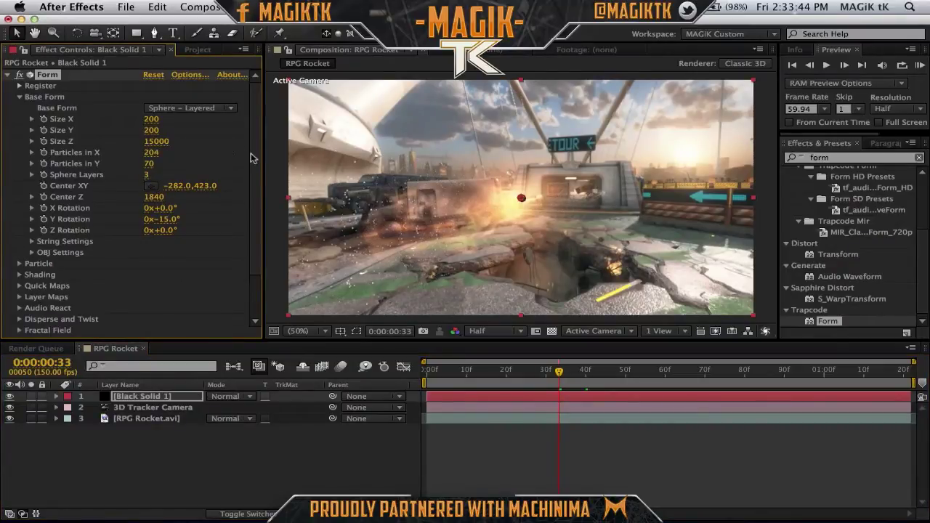
pyautogui.moveTo(151, 158); pyautogui.dragTo(178, 158)
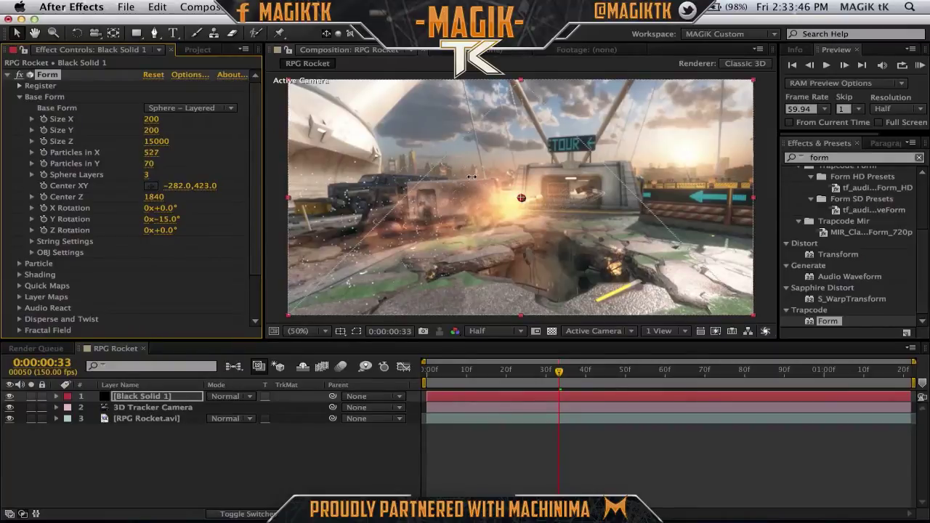
pyautogui.moveTo(149, 153); pyautogui.dragTo(183, 152)
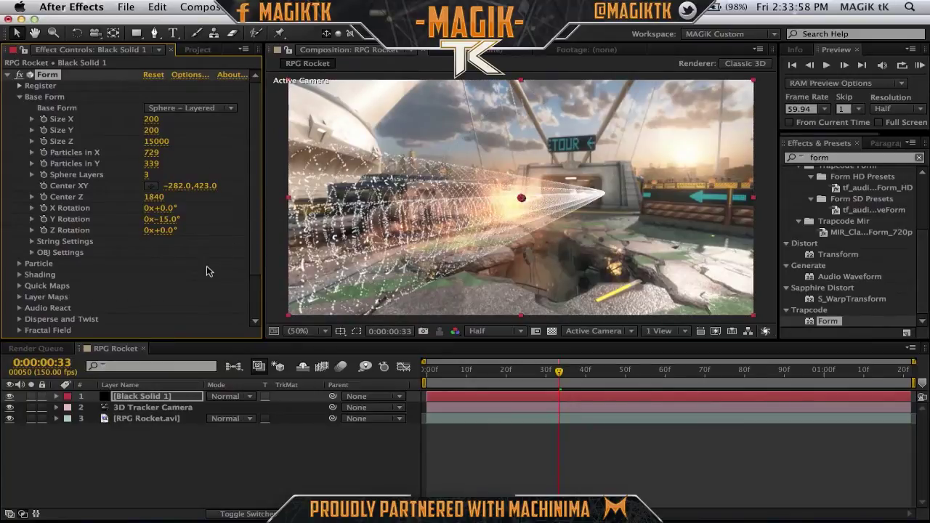
# Set Form's Particles in X and Particles in Y both to 200
pyautogui.click(151, 154)
pyautogui.write('1')
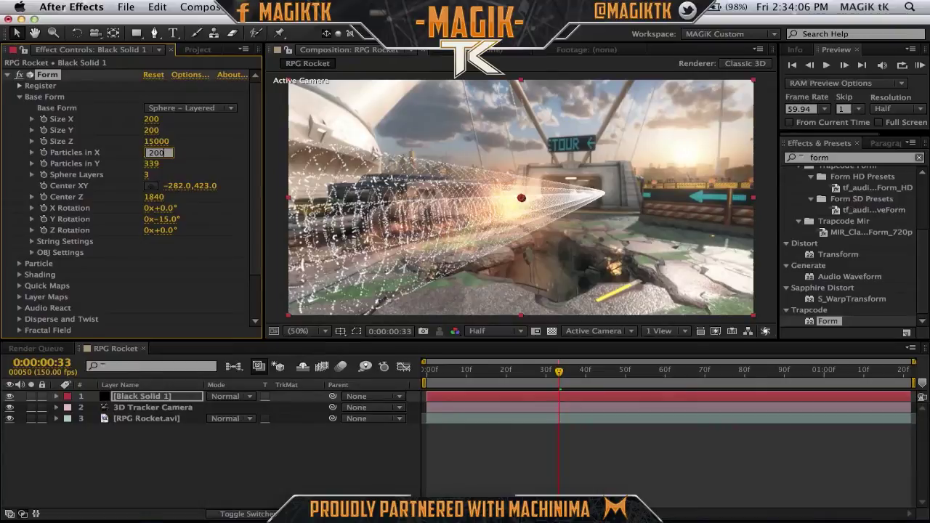
pyautogui.press('Return')
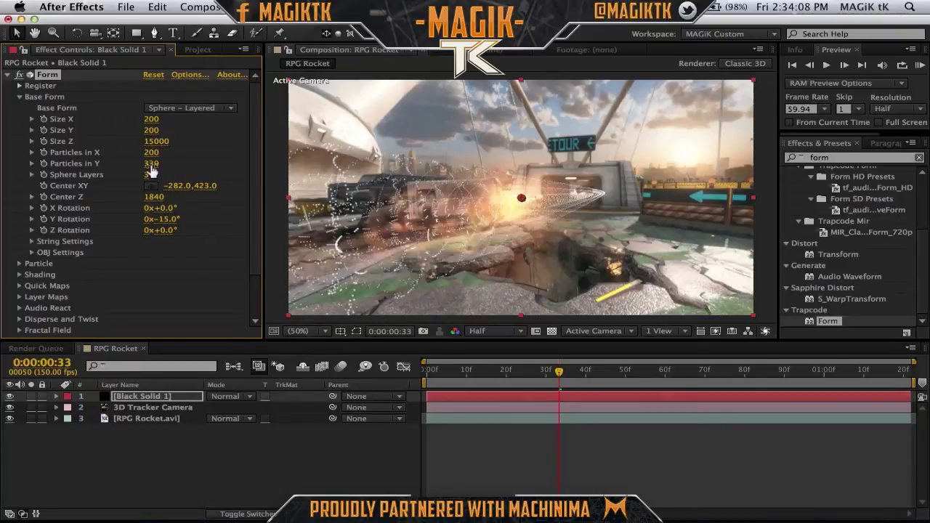
pyautogui.click(151, 164)
pyautogui.write('200')
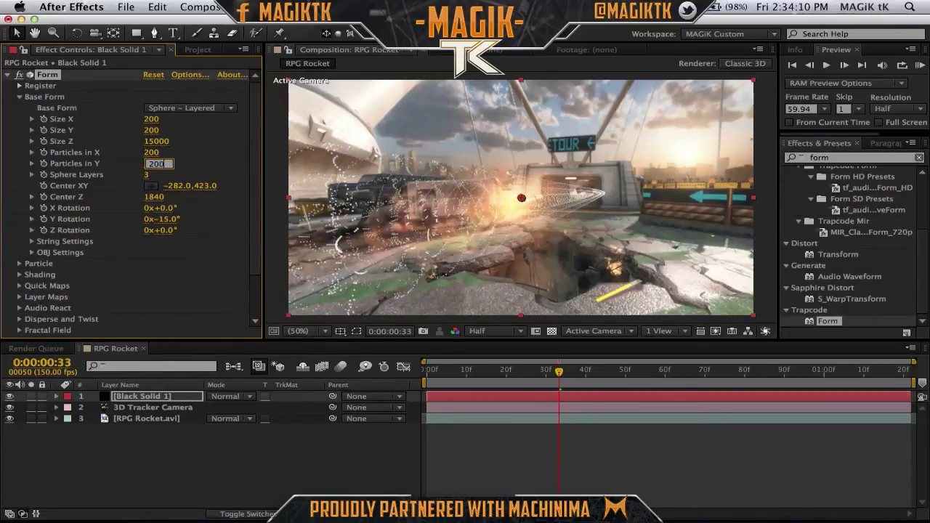
pyautogui.press('Return')
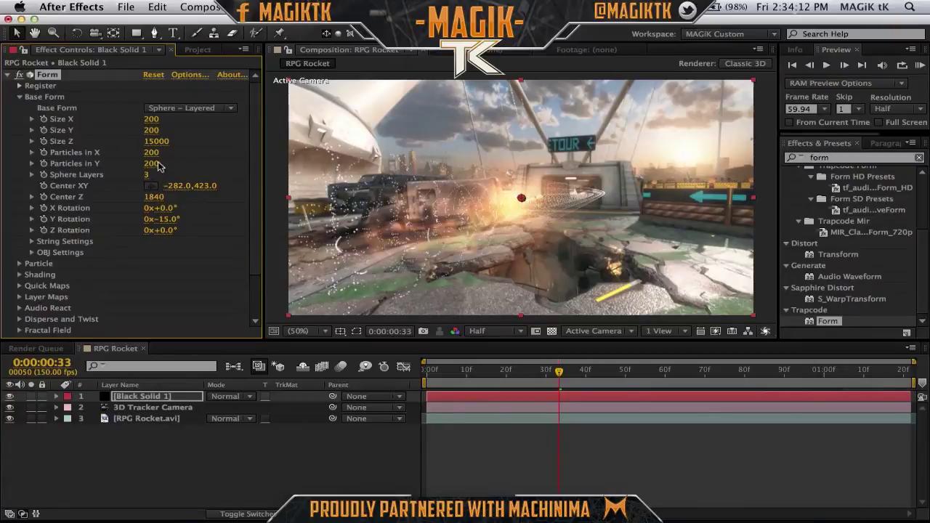
# Raise Particles in Y to 500, then check frame 17 and return to frame 0
pyautogui.click(151, 164)
pyautogui.write('50')
pyautogui.press('Return')
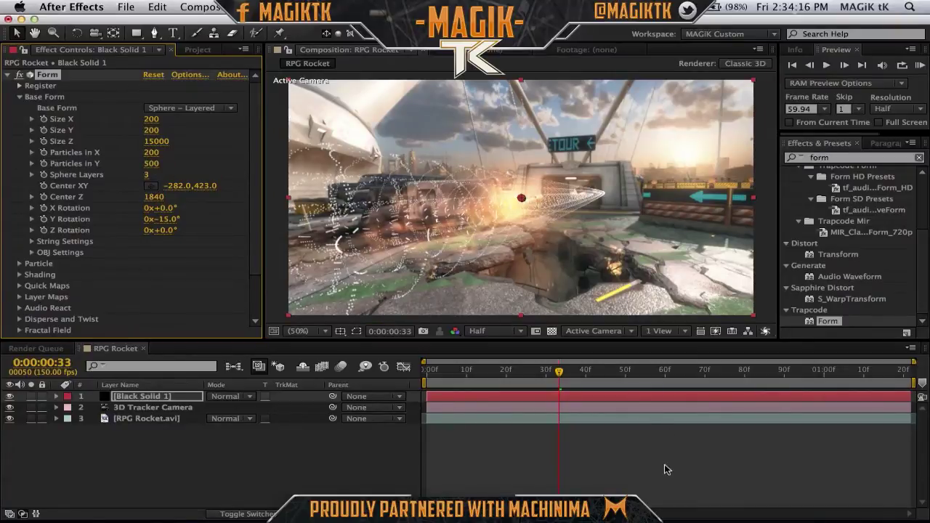
pyautogui.click(506, 197)
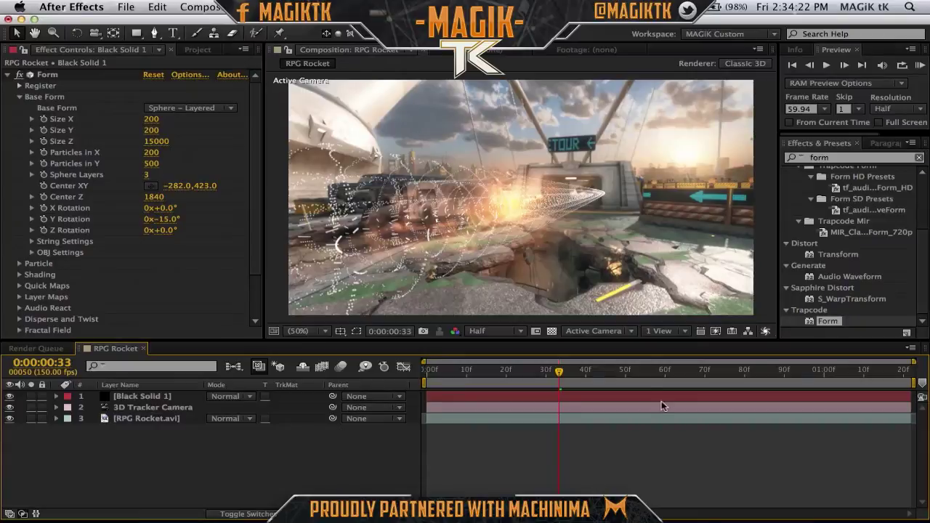
pyautogui.click(493, 381)
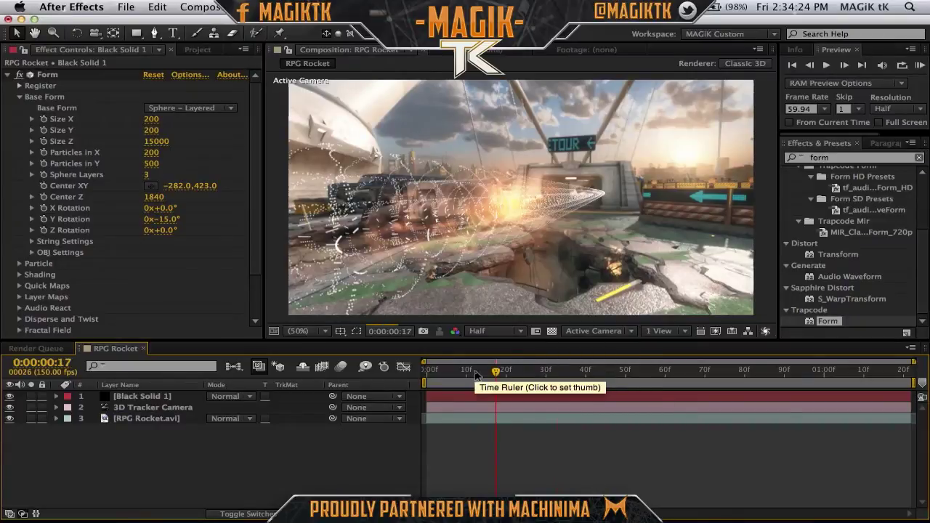
pyautogui.press('Home')
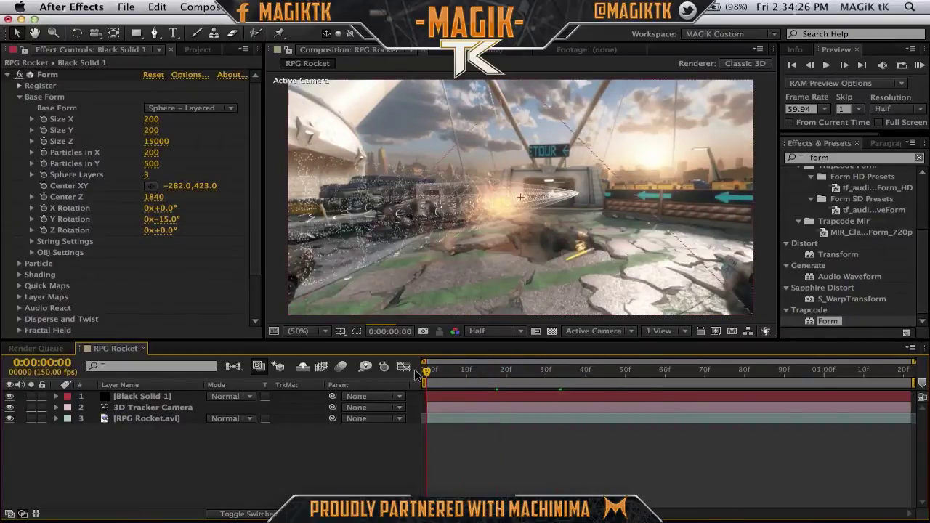
# Set Form's Y Rotation to -25° and check the trail at frames 8 and 23
pyautogui.click(169, 223)
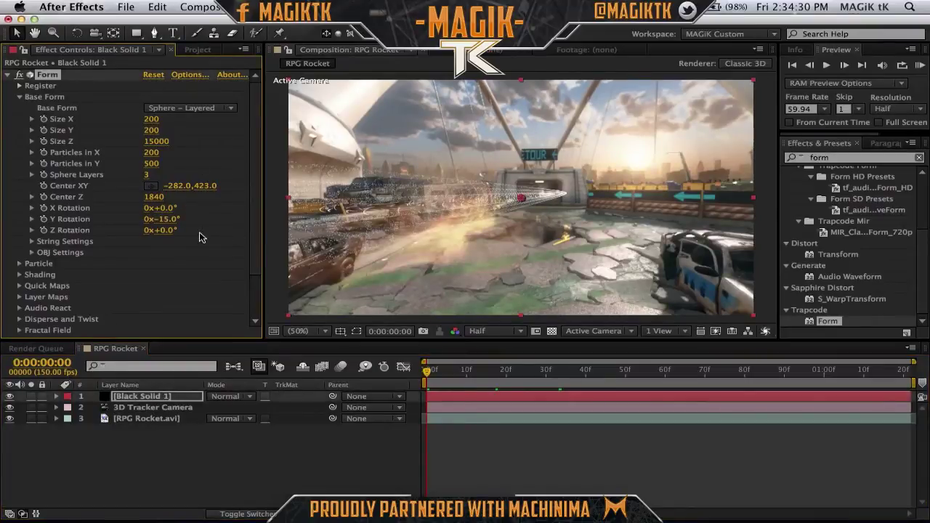
pyautogui.moveTo(172, 220)
pyautogui.mouseDown()
pyautogui.moveTo(131, 224)
pyautogui.moveTo(201, 222)
pyautogui.moveTo(170, 225)
pyautogui.mouseUp()
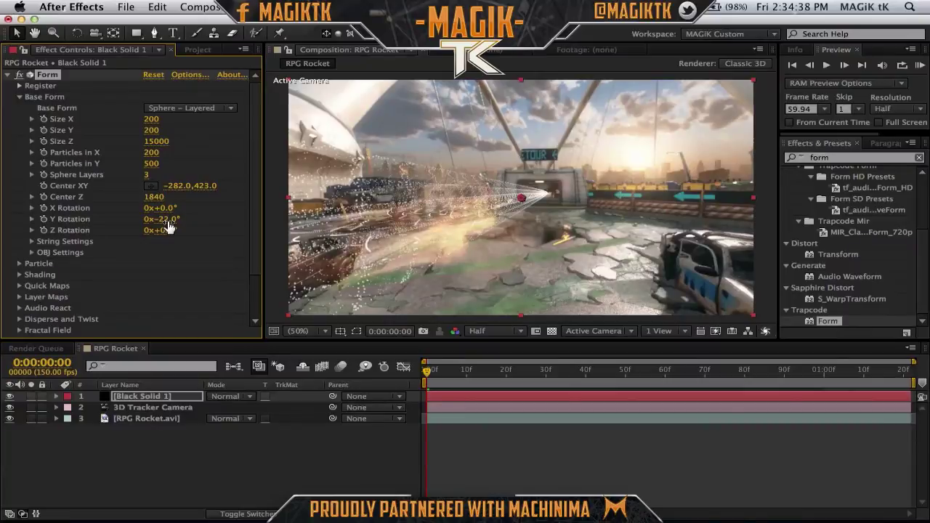
pyautogui.click(168, 222)
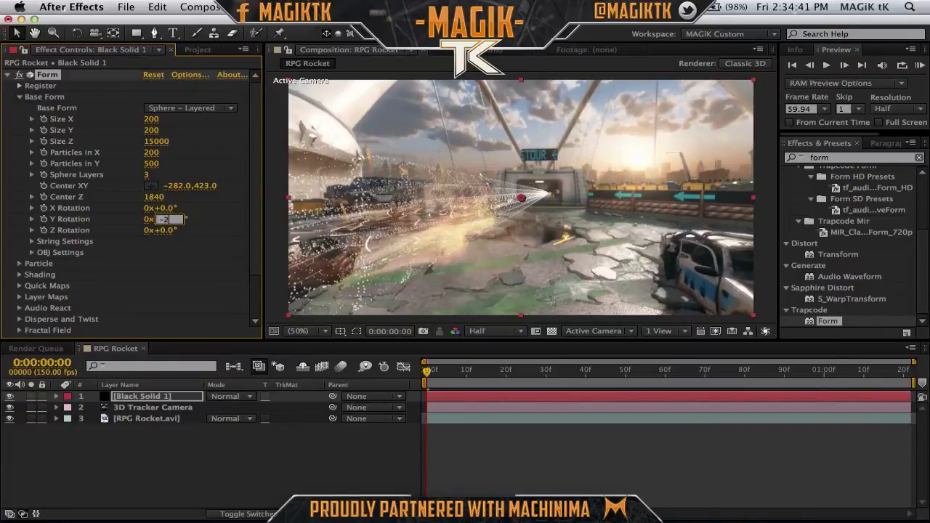
pyautogui.write('-25')
pyautogui.press('Return')
pyautogui.click(461, 373)
pyautogui.click(520, 372)
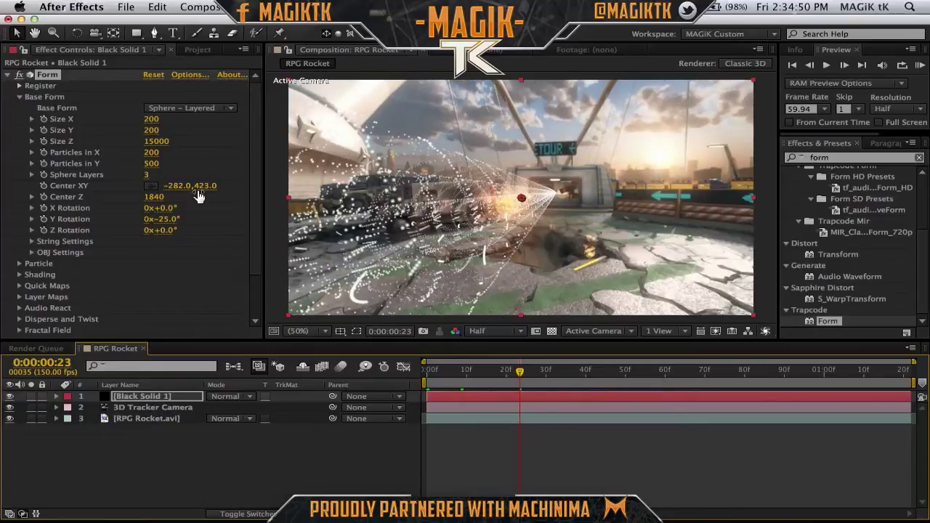
# Adjust Center XY to -261, 465 so the sphere sits behind the rocket
pyautogui.click(158, 187)
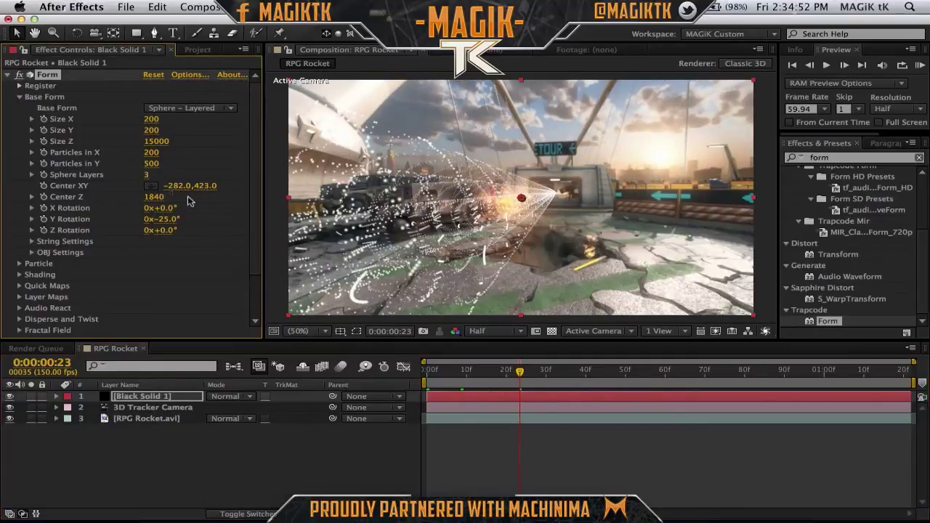
pyautogui.moveTo(180, 187); pyautogui.dragTo(164, 186)
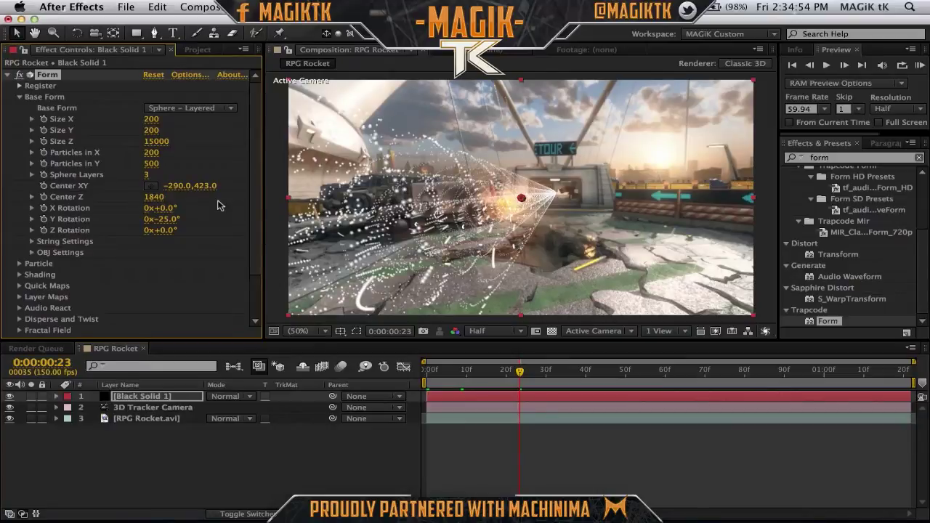
pyautogui.moveTo(180, 186); pyautogui.dragTo(191, 187)
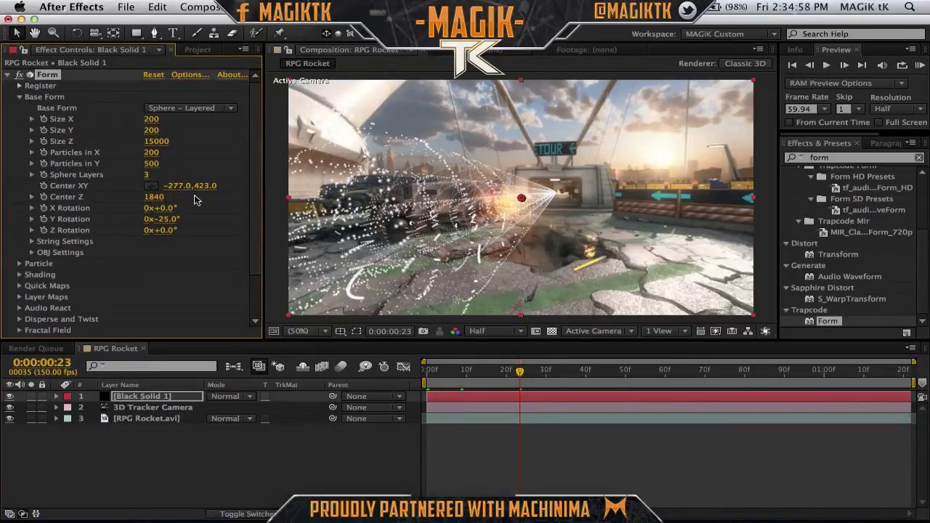
pyautogui.moveTo(206, 186); pyautogui.dragTo(242, 186)
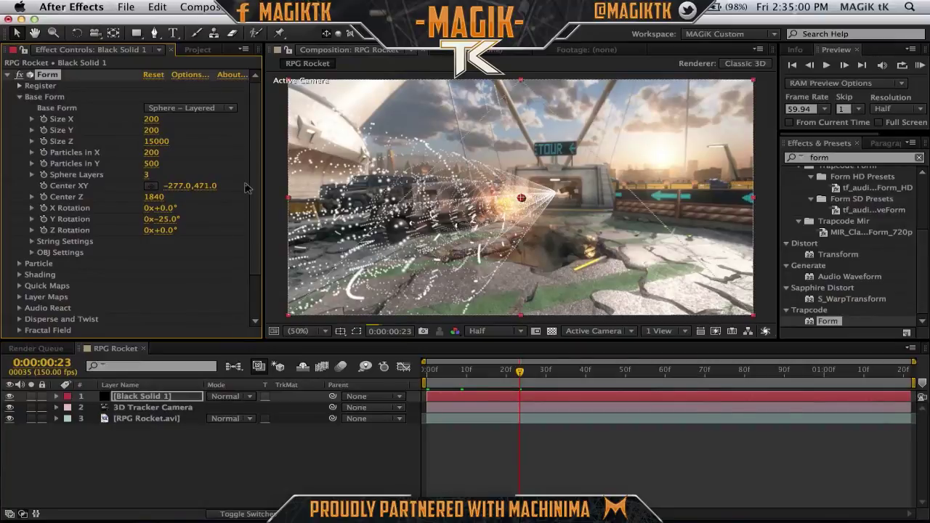
pyautogui.moveTo(204, 186); pyautogui.dragTo(188, 186)
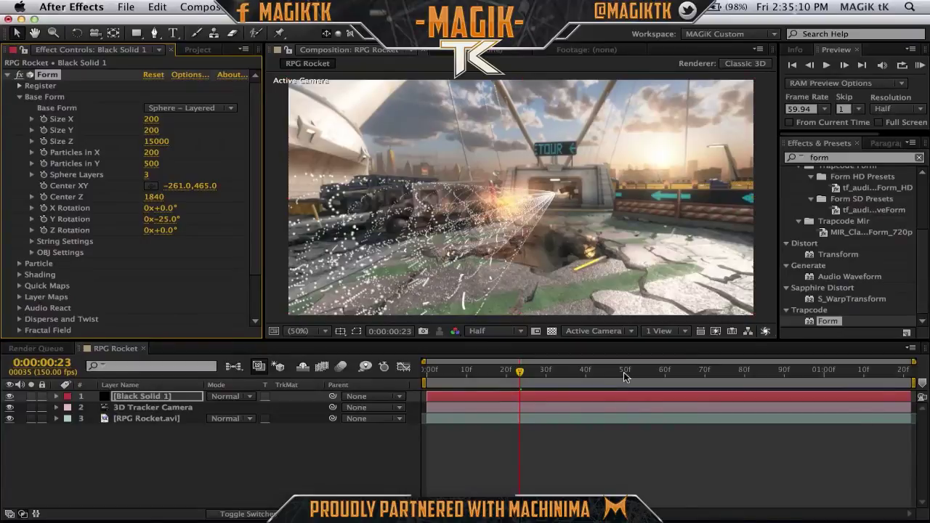
# At frame 48, raise Form's Center XY Y value to give -261, 457
pyautogui.click(589, 371)
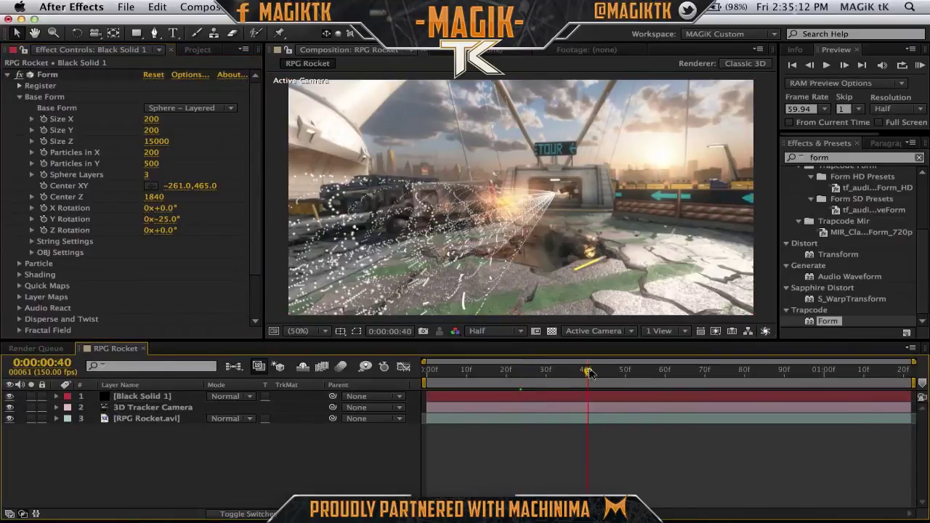
pyautogui.moveTo(589, 372); pyautogui.dragTo(621, 372)
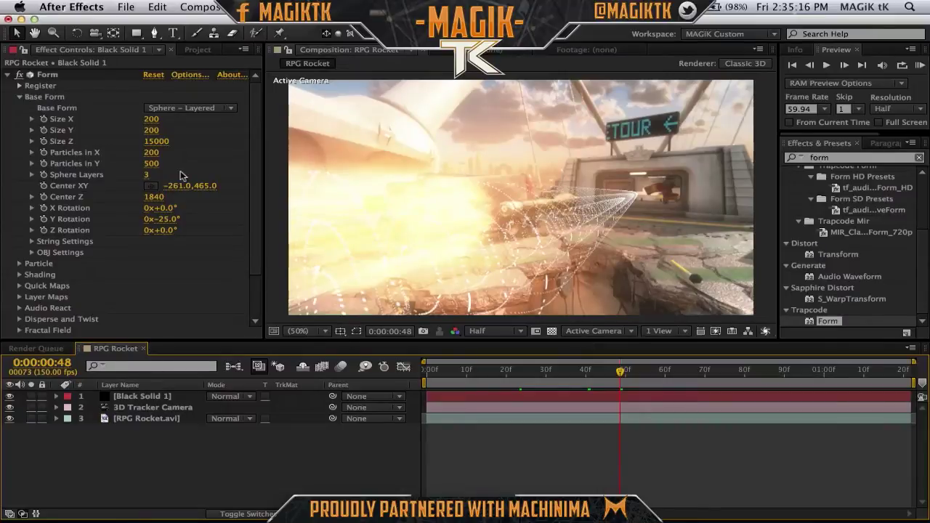
pyautogui.click(202, 193)
pyautogui.moveTo(212, 188)
pyautogui.mouseDown()
pyautogui.moveTo(178, 191)
pyautogui.moveTo(210, 192)
pyautogui.moveTo(201, 192)
pyautogui.mouseUp()
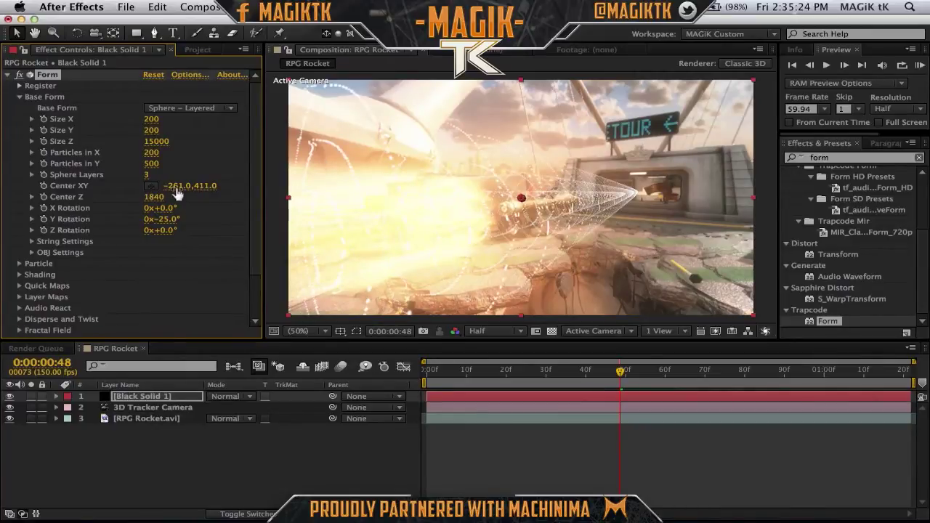
# Shift Form's Center XY to -246, 411 to align with the rocket, then deselect
pyautogui.moveTo(174, 187); pyautogui.dragTo(204, 195)
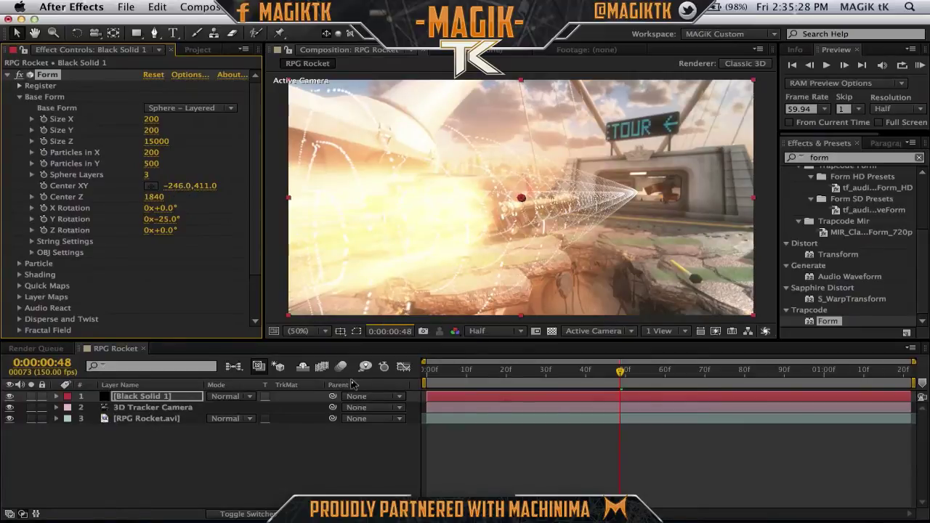
pyautogui.click(482, 458)
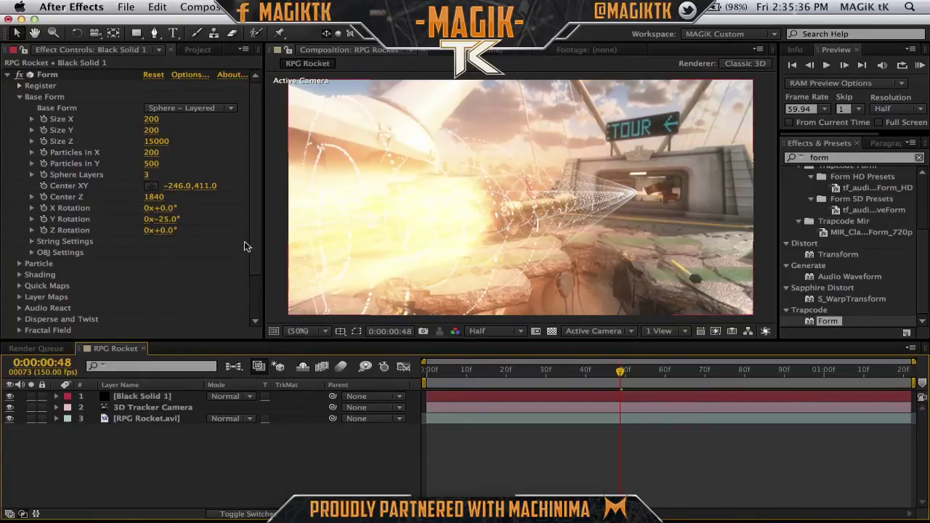
# Enable depth of field on the 3D Tracker Camera with a 200-pixel focus distance
pyautogui.click(153, 411)
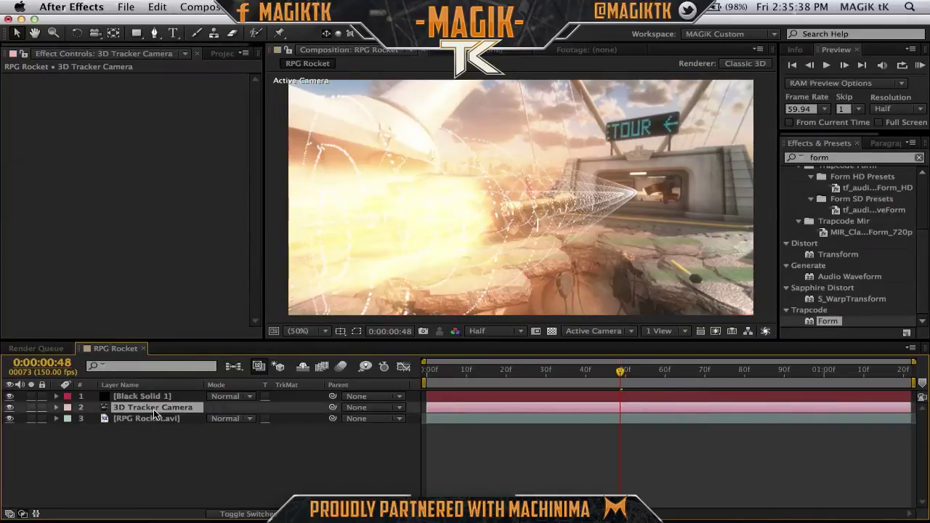
pyautogui.press('a')
pyautogui.press('a')
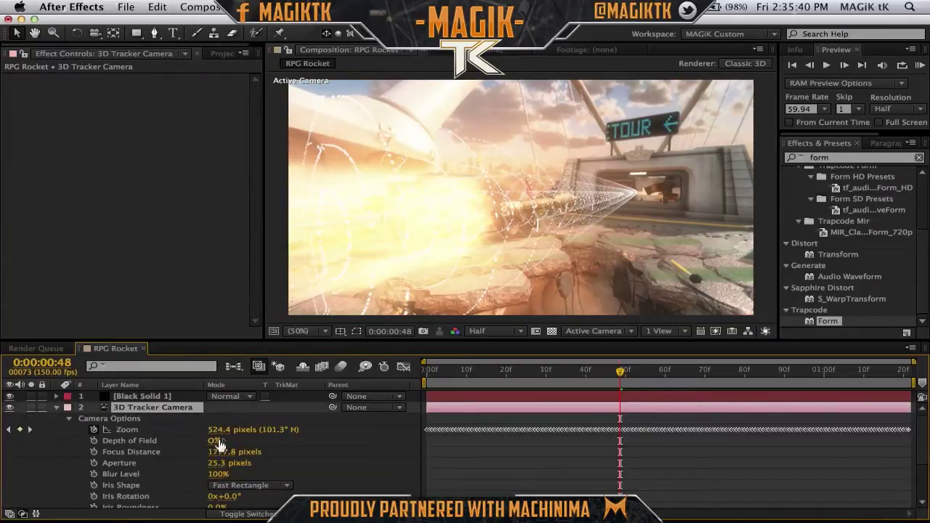
pyautogui.click(214, 440)
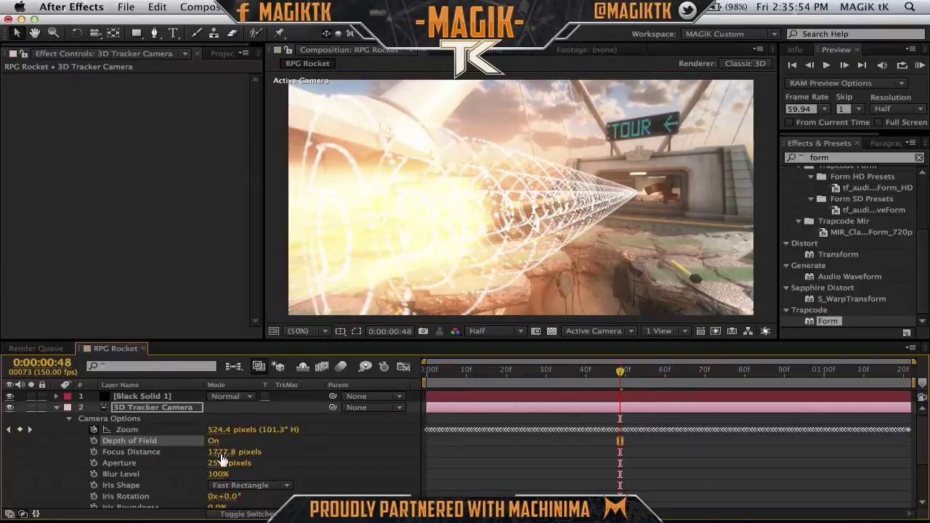
pyautogui.moveTo(221, 452); pyautogui.dragTo(223, 452)
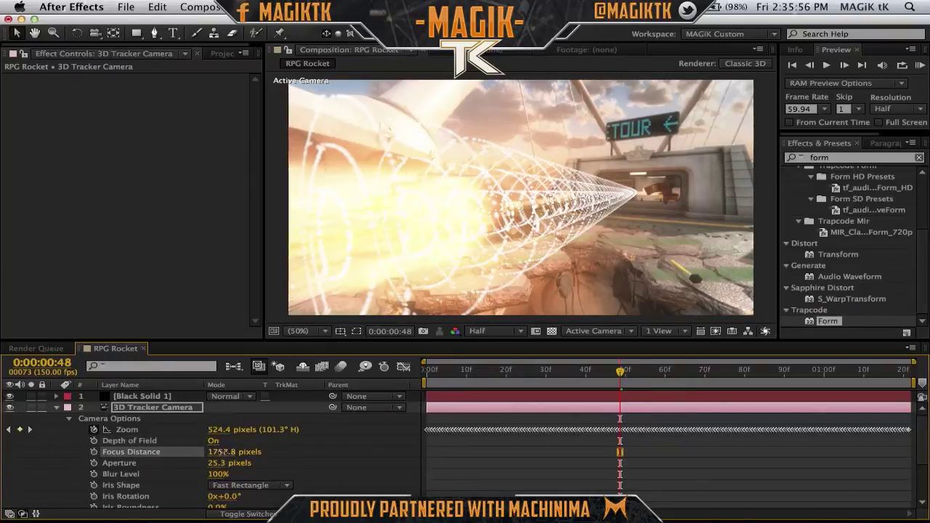
pyautogui.click(223, 451)
pyautogui.write('200')
pyautogui.press('Return')
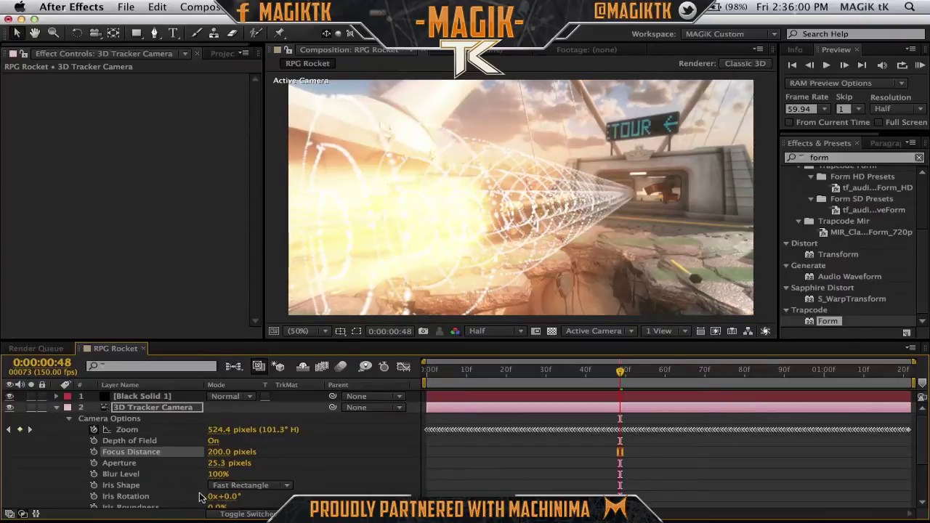
# Set the camera's Aperture to 70 pixels and Blur Level to 120%
pyautogui.click(220, 462)
pyautogui.write('100')
pyautogui.press('Return')
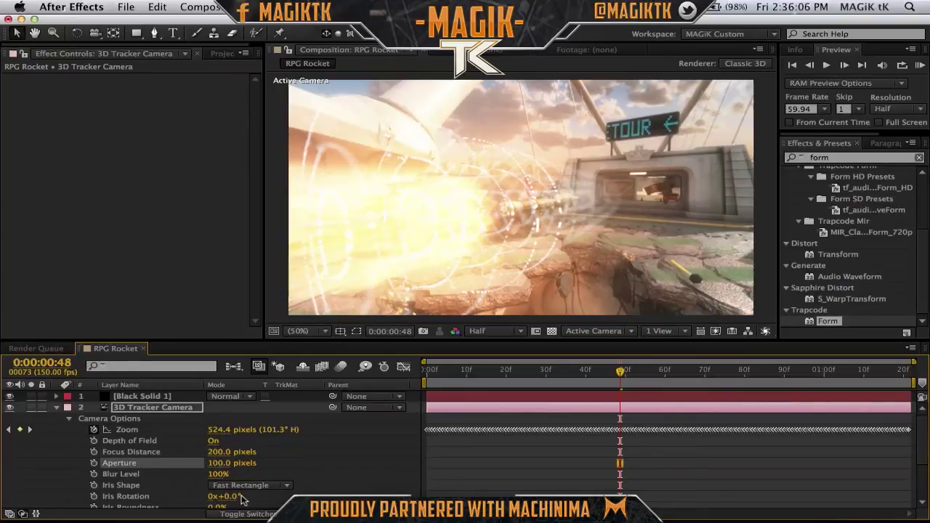
pyautogui.click(220, 463)
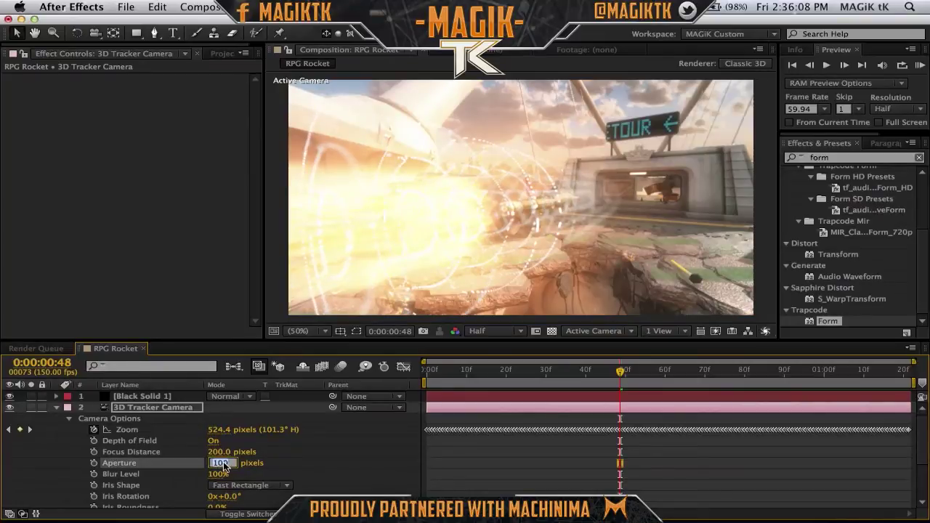
pyautogui.write('70')
pyautogui.press('Return')
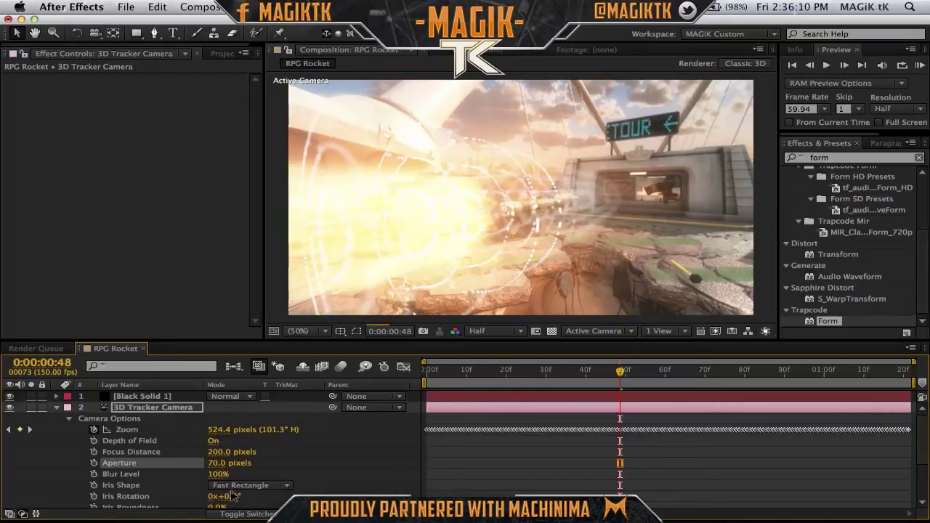
pyautogui.click(218, 473)
pyautogui.write('12')
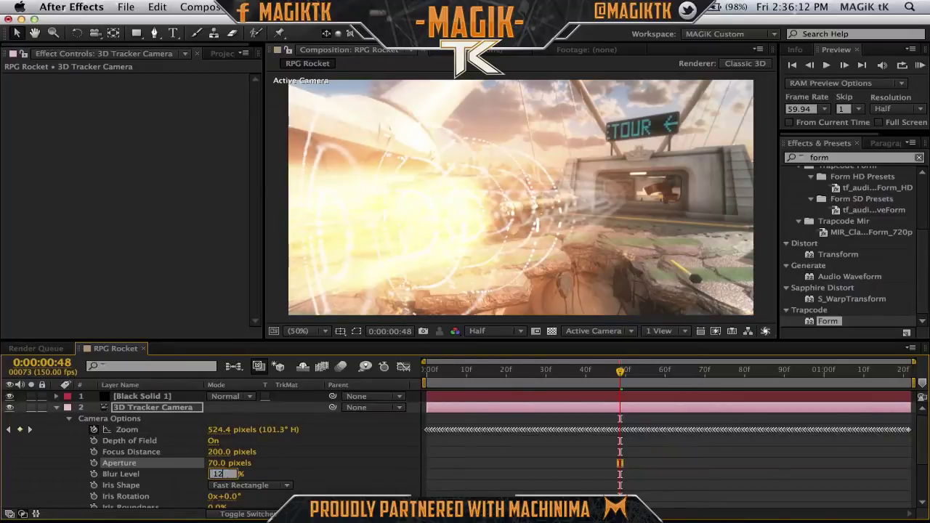
pyautogui.write('0')
pyautogui.press('Return')
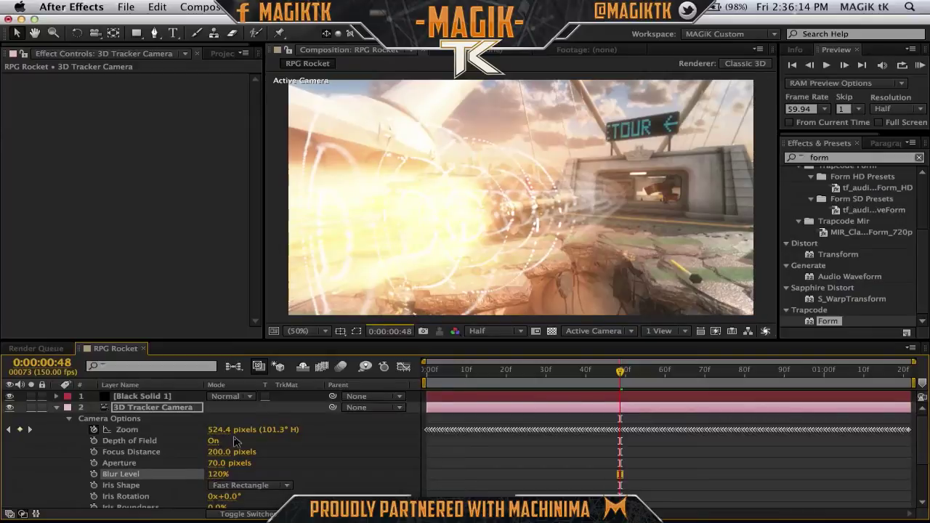
# Try focus distances 170 and 300, settle on 230, and keyframe it at frame 48
pyautogui.click(222, 453)
pyautogui.write('170')
pyautogui.press('Return')
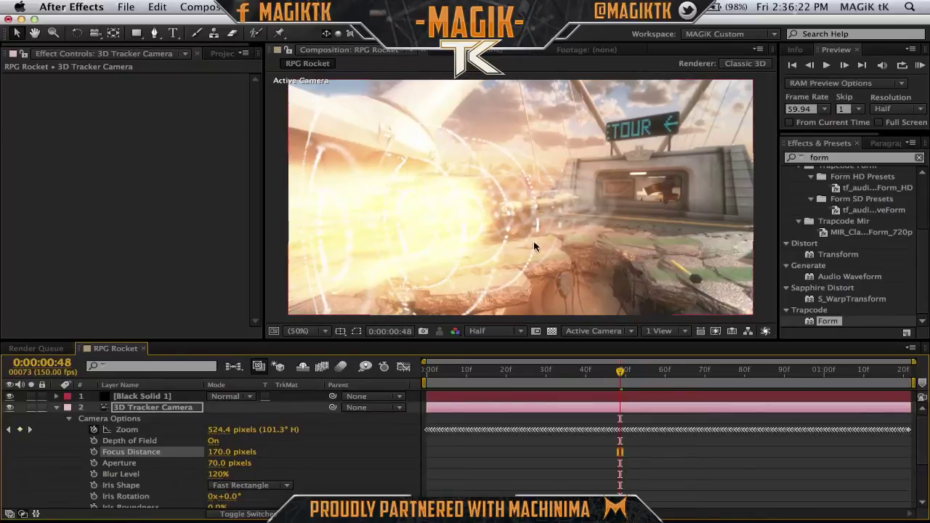
pyautogui.click(221, 452)
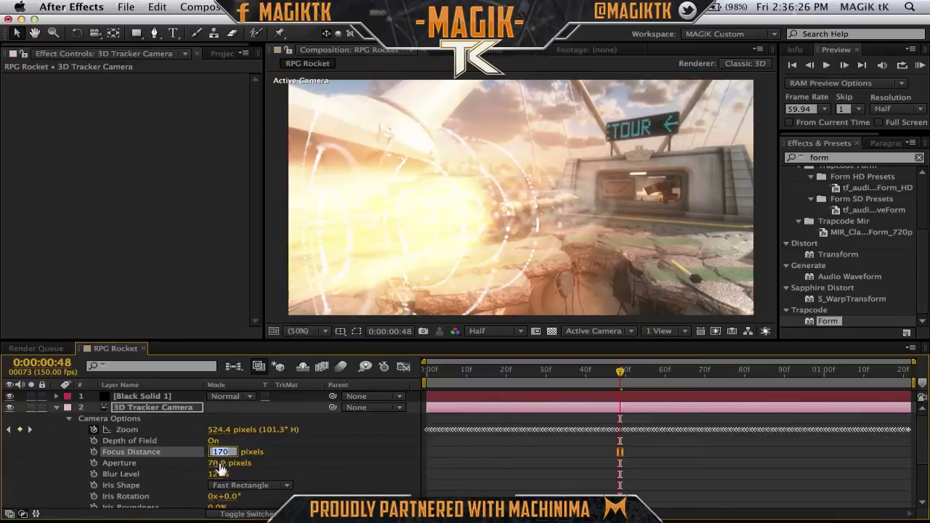
pyautogui.write('300')
pyautogui.press('Return')
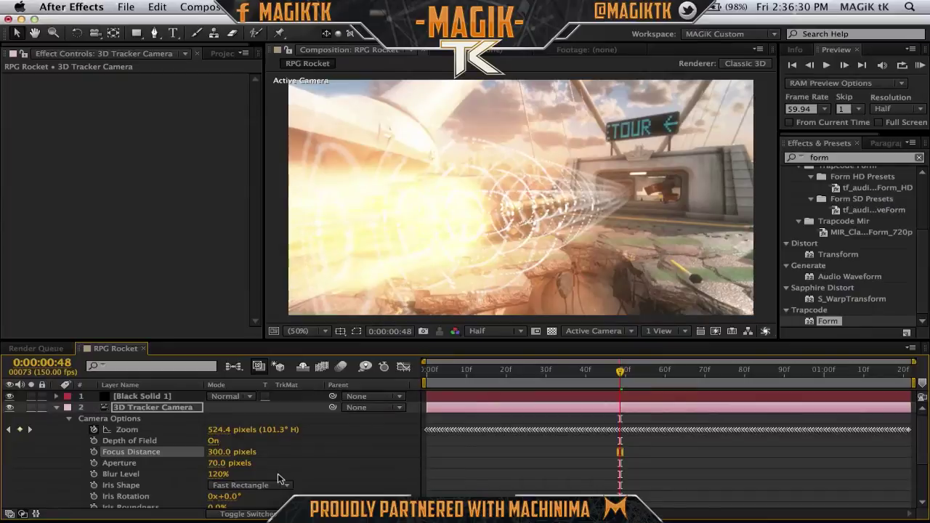
pyautogui.click(220, 452)
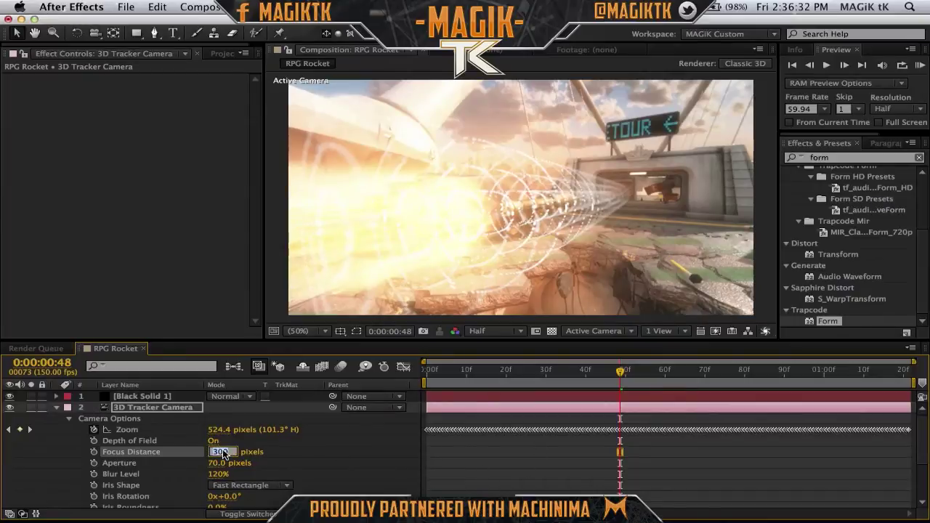
pyautogui.write('230')
pyautogui.press('Return')
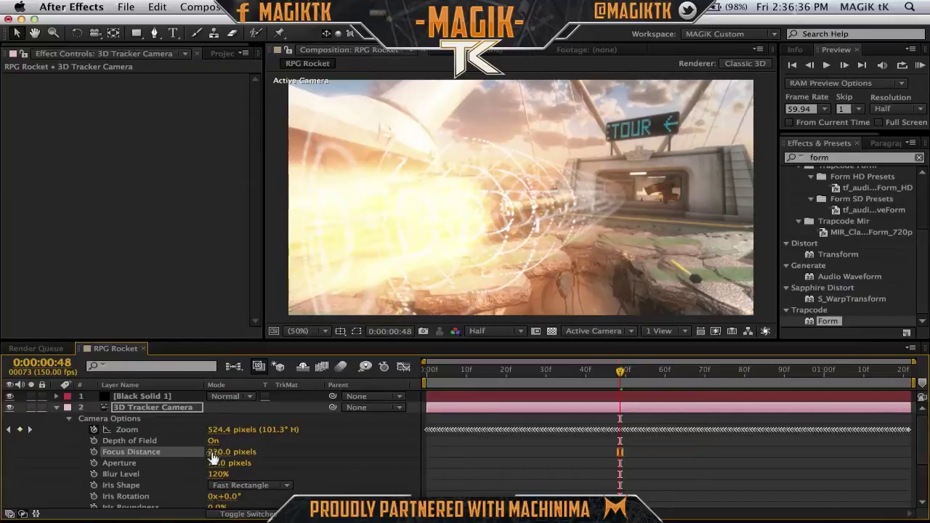
pyautogui.click(94, 452)
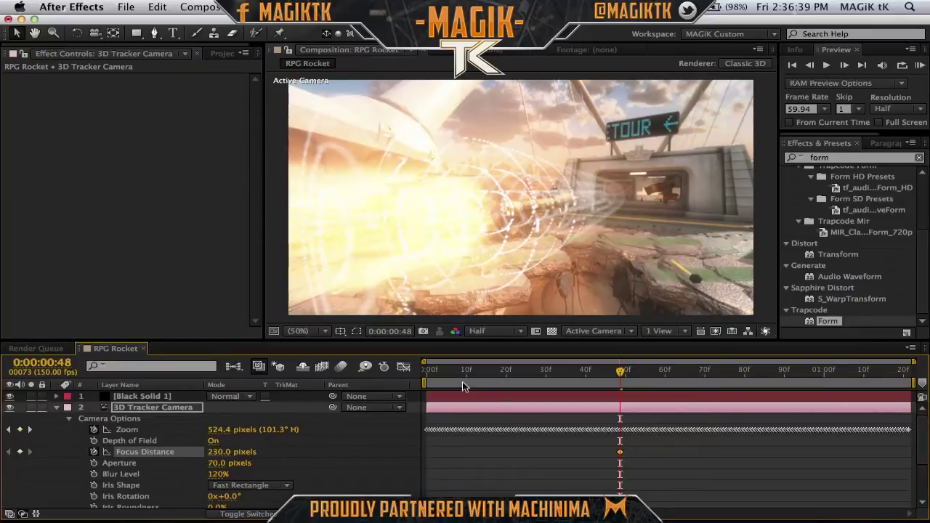
# At the first frame, set Focus Distance to 170 pixels after trying 100 and 130
pyautogui.click(431, 378)
pyautogui.press('Home')
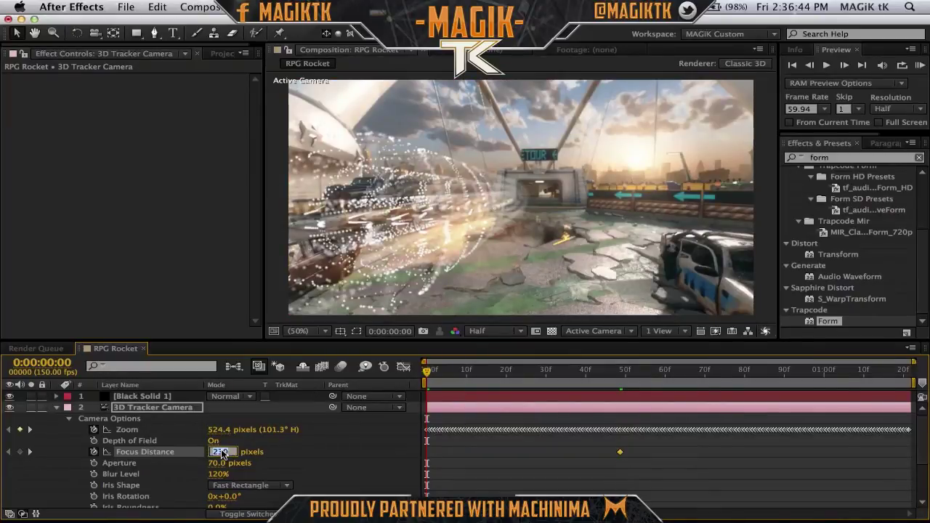
pyautogui.write('100')
pyautogui.press('Return')
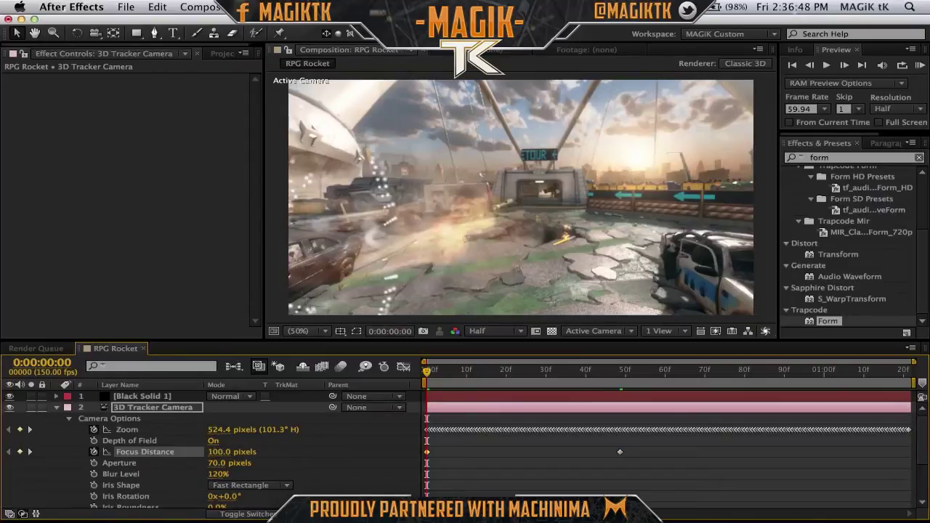
pyautogui.click(223, 453)
pyautogui.write('130')
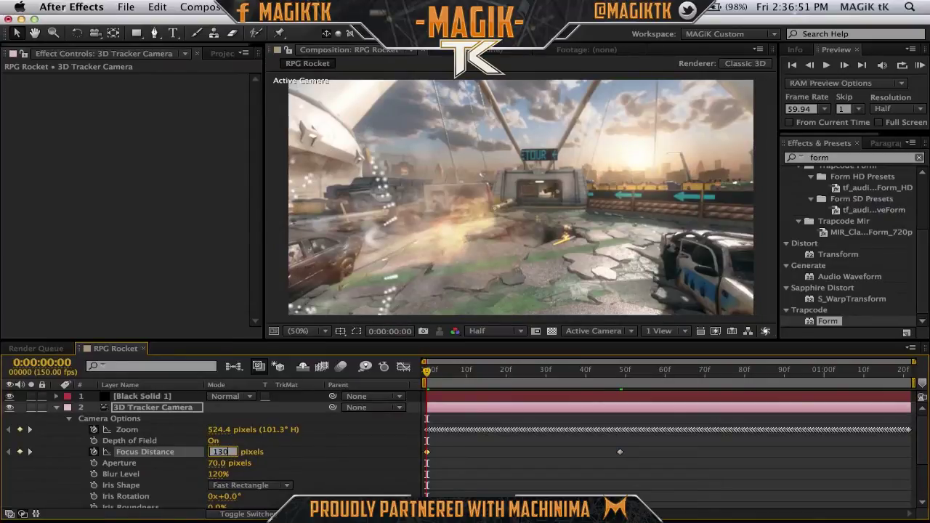
pyautogui.press('Return')
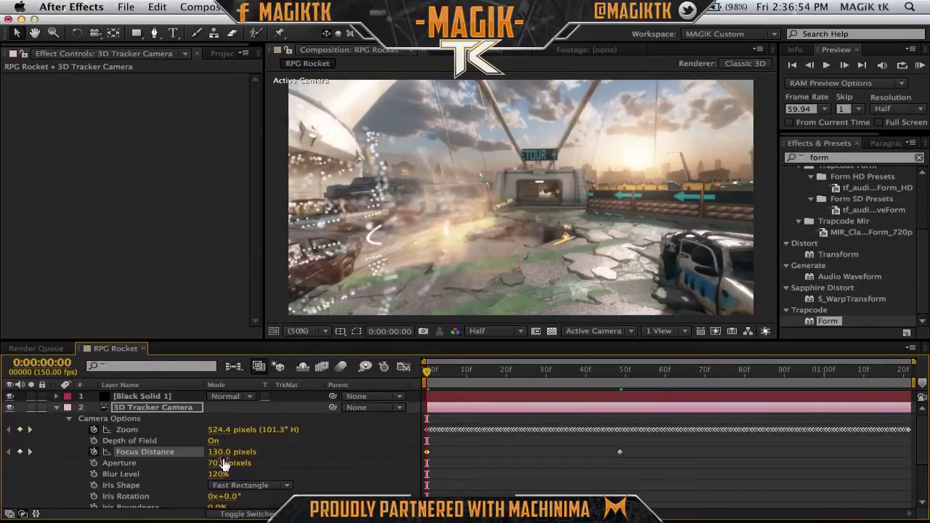
pyautogui.click(221, 453)
pyautogui.write('1')
pyautogui.write('70')
pyautogui.press('Return')
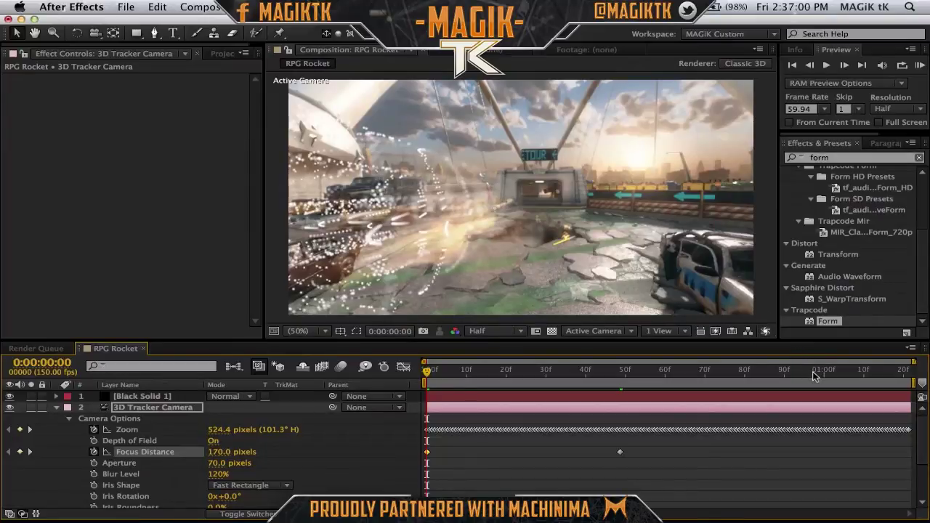
# Add a 400-pixel Focus Distance keyframe at frame 97
pyautogui.click(813, 376)
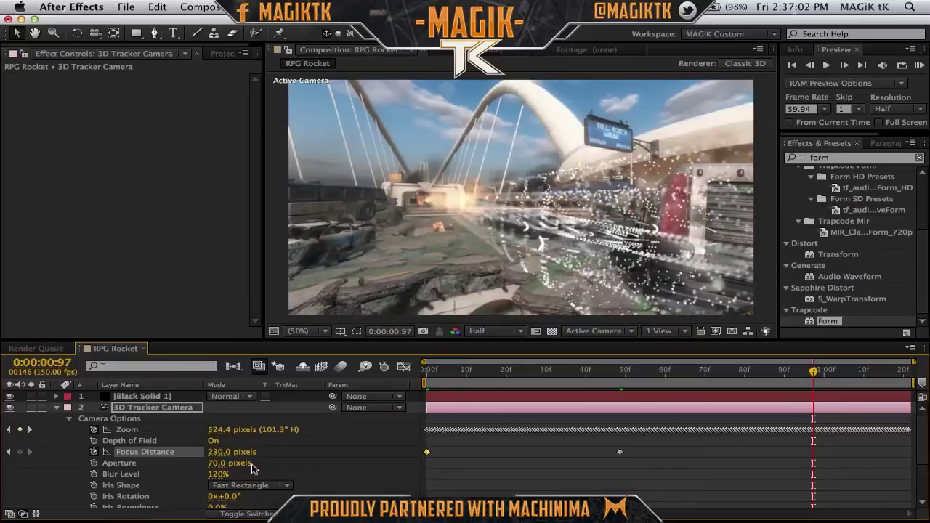
pyautogui.click(222, 452)
pyautogui.write('400')
pyautogui.press('Return')
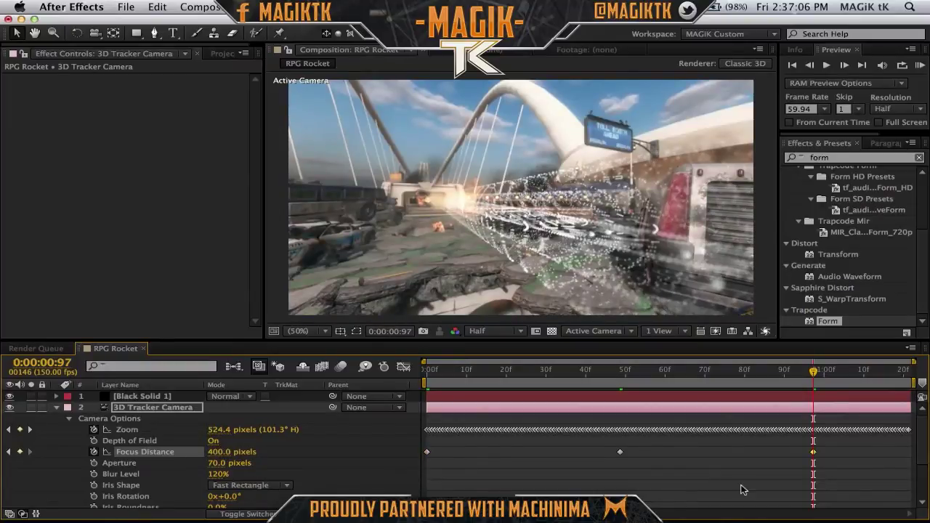
# Deselect the camera and check the focus at 1 second, frame 54 and frame 42
pyautogui.click(923, 396)
pyautogui.click(824, 372)
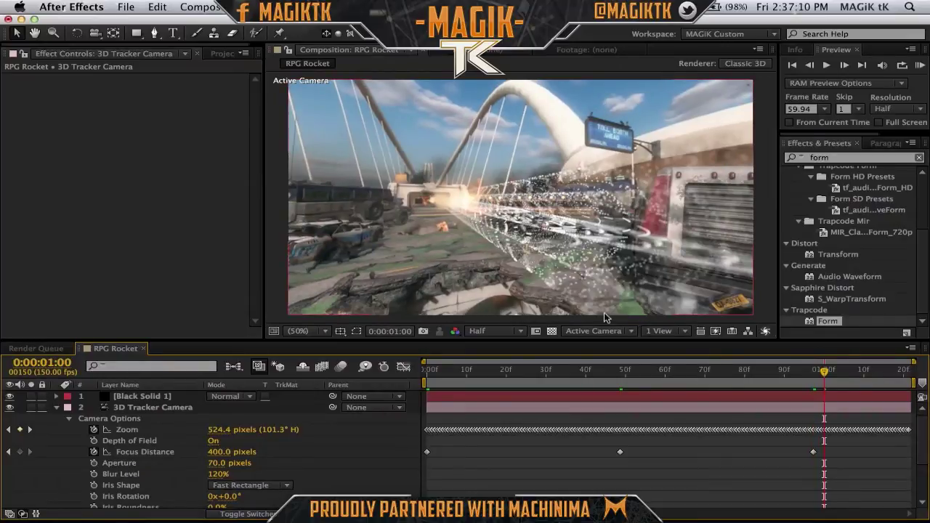
pyautogui.click(644, 372)
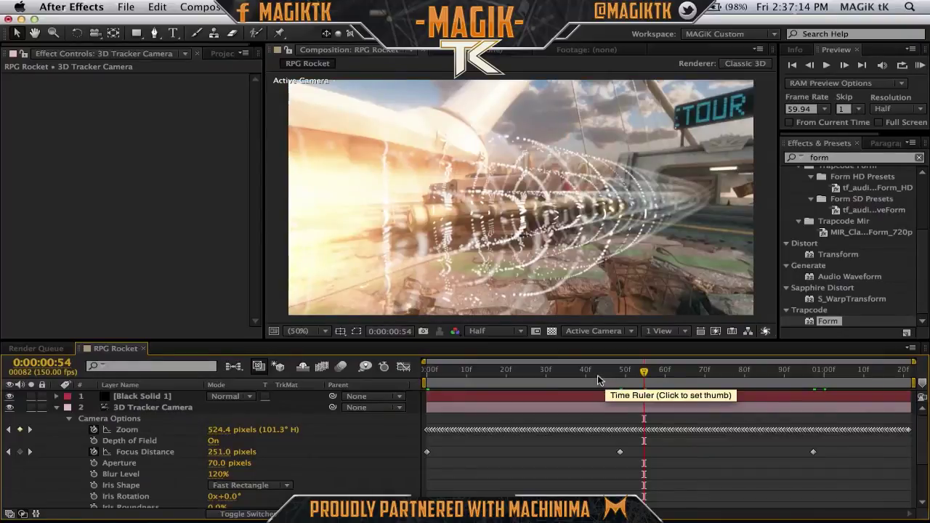
pyautogui.click(597, 373)
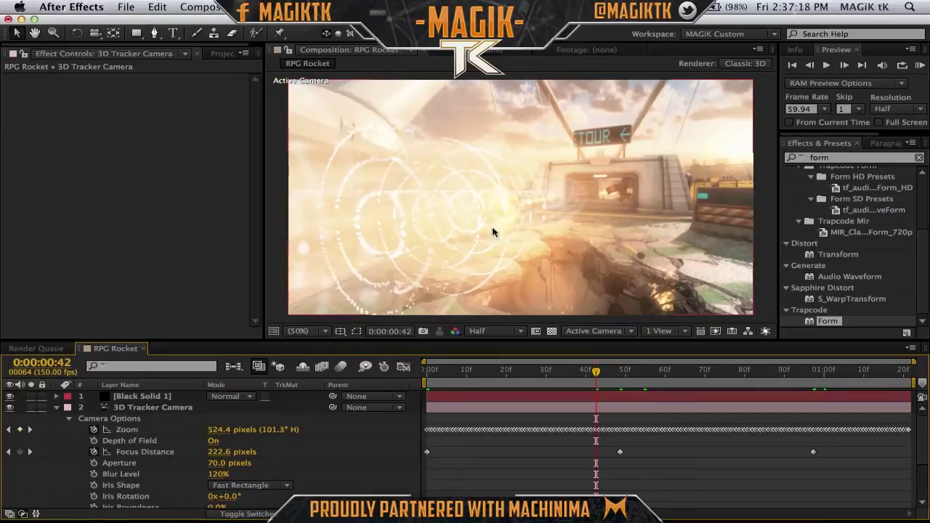
# Set Form's Particles in X on Black Solid 1 to 150, after trying 160
pyautogui.click(174, 396)
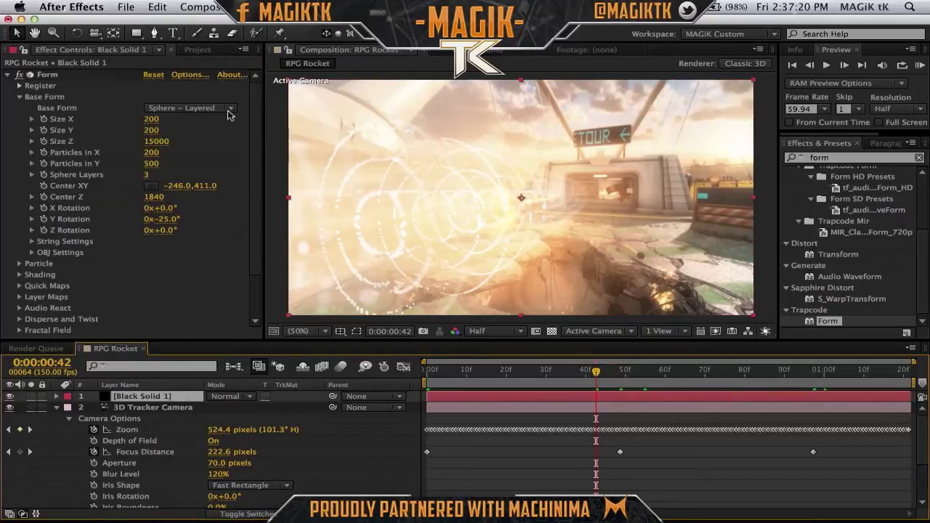
pyautogui.click(152, 154)
pyautogui.write('160')
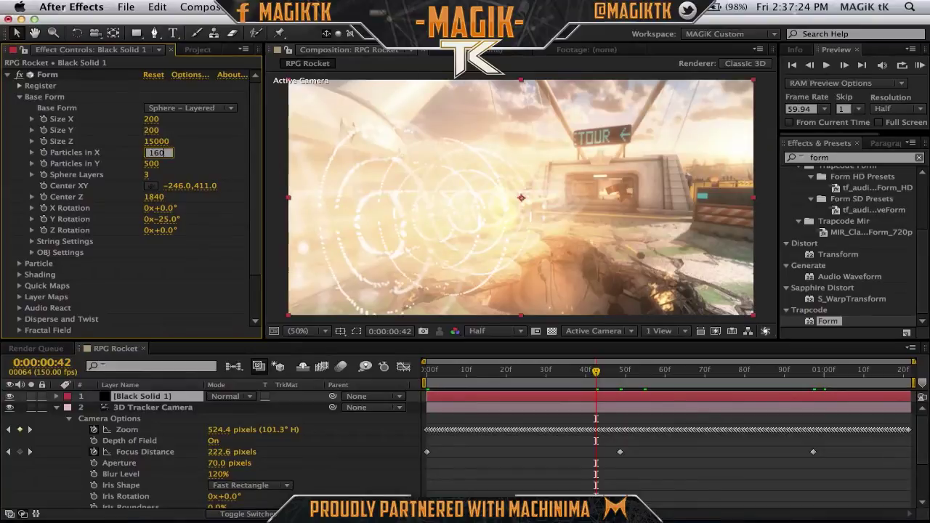
pyautogui.press('Return')
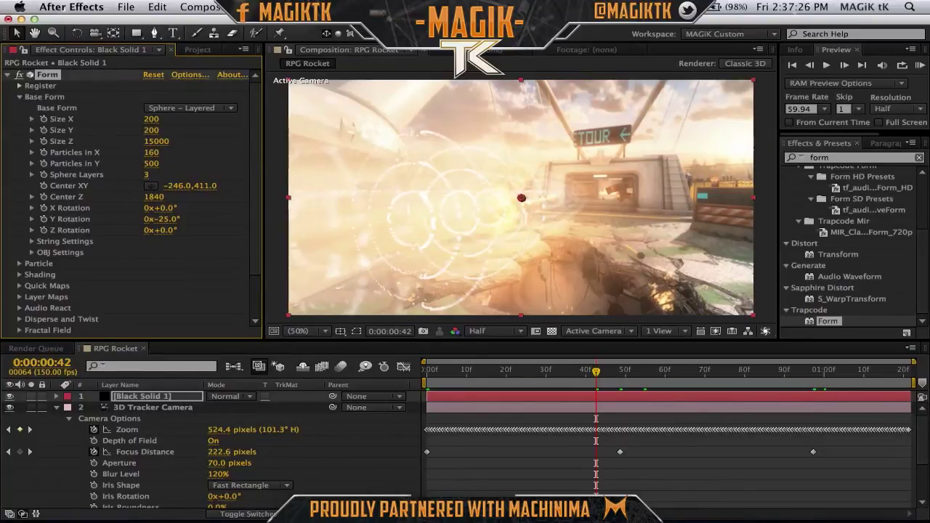
pyautogui.click(152, 156)
pyautogui.write('150')
pyautogui.press('Return')
# Move to frame 51, collapse the camera layer and dismiss the call notification
pyautogui.click(630, 372)
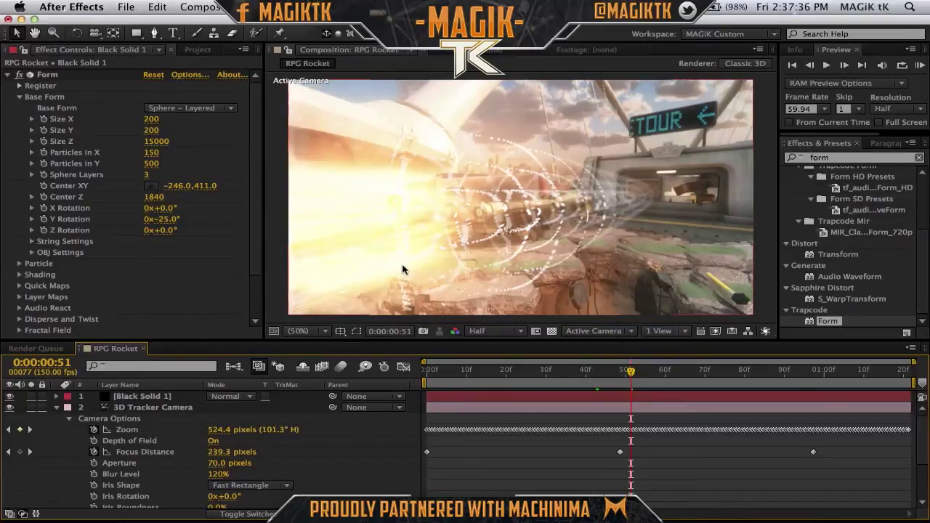
pyautogui.click(57, 407)
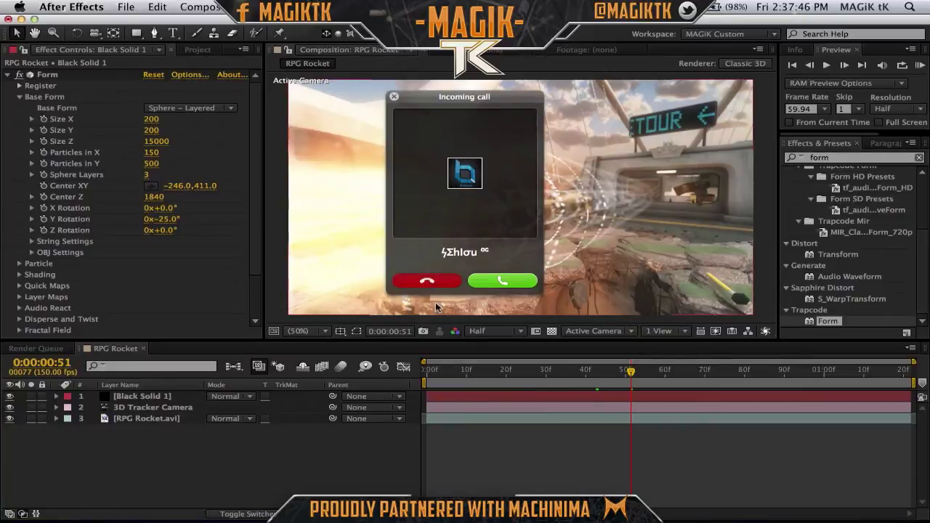
pyautogui.click(394, 96)
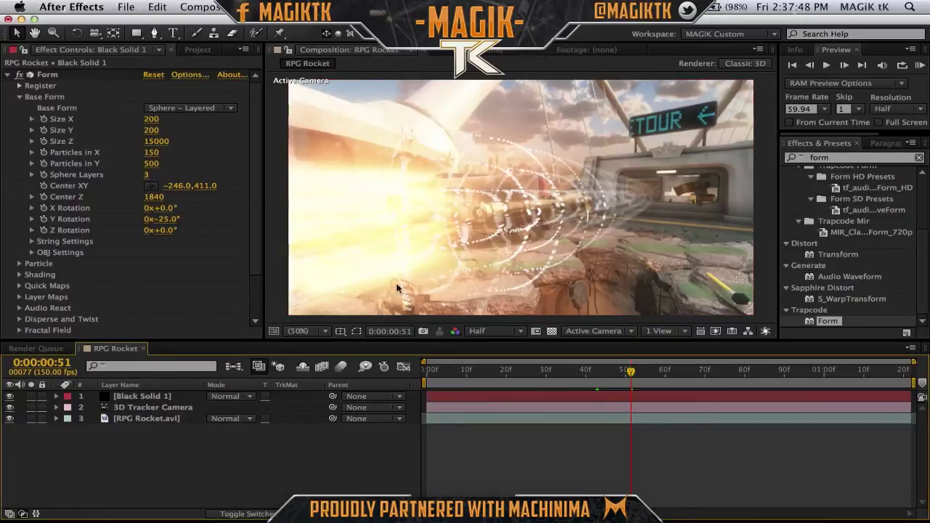
# Create a 1280×720 composition named blur Map
pyautogui.press('super+n')
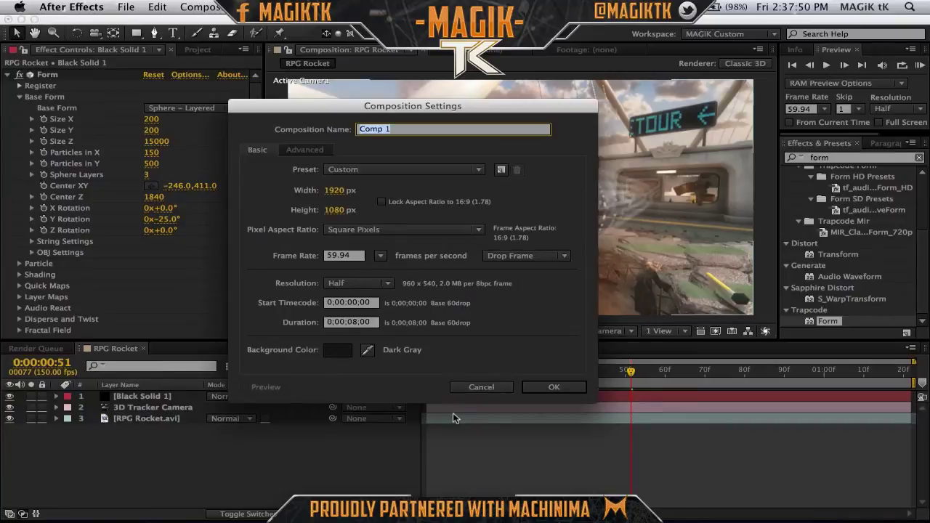
pyautogui.write('b')
pyautogui.click(336, 190)
pyautogui.write('1280')
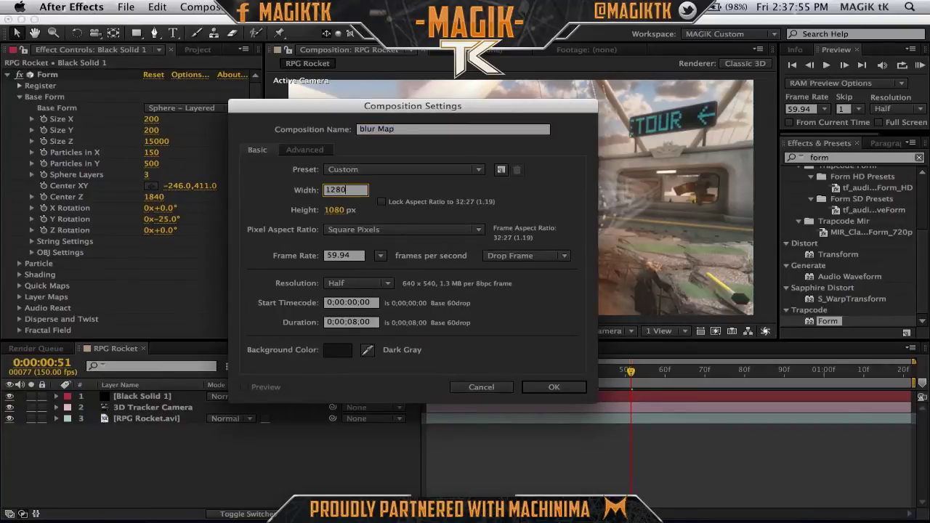
pyautogui.click(335, 210)
pyautogui.write('720')
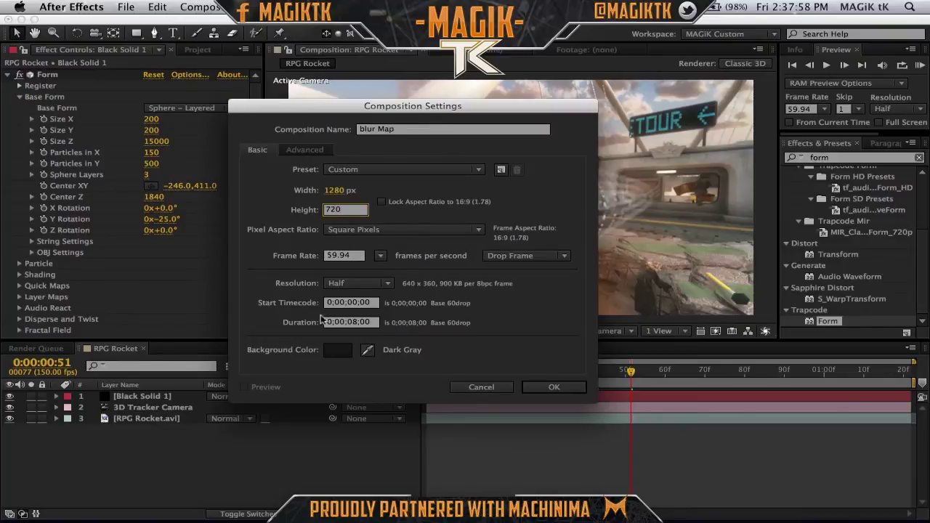
pyautogui.click(549, 385)
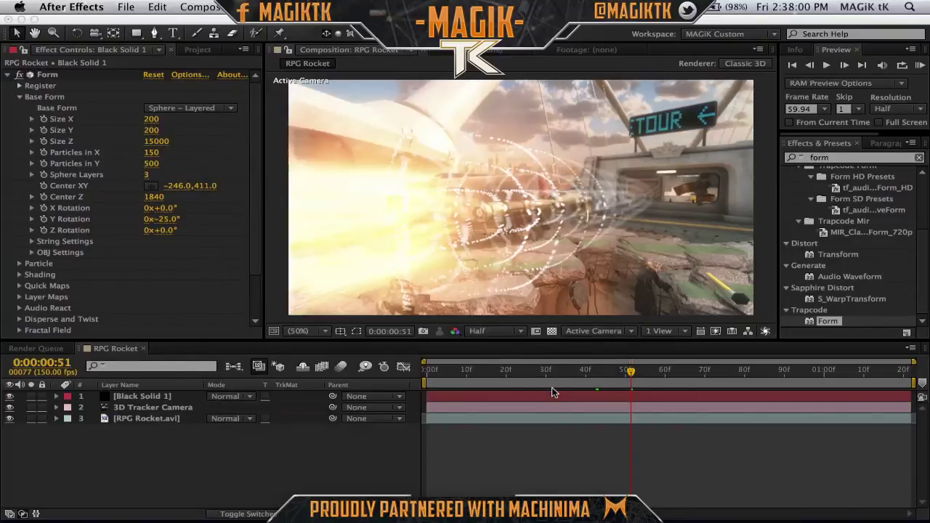
# Add a solid named Ramp and apply the Ramp effect to it
pyautogui.press('super+y')
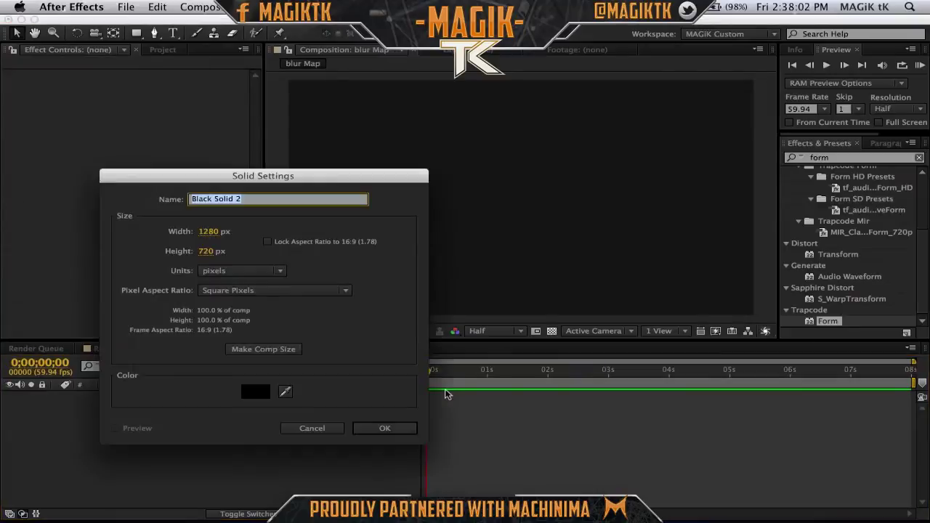
pyautogui.write('Ramp')
pyautogui.press('Return')
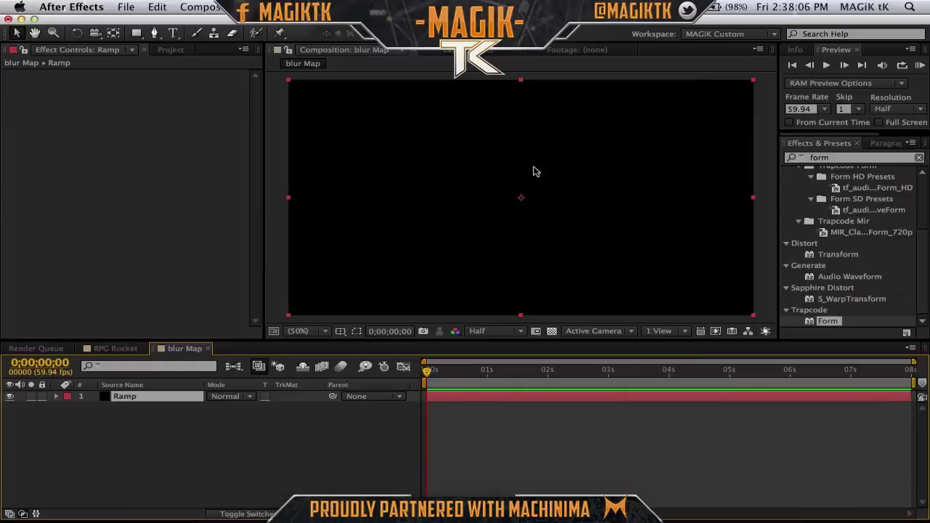
pyautogui.click(858, 159)
pyautogui.write('ramp')
pyautogui.moveTo(834, 187); pyautogui.dragTo(174, 399)
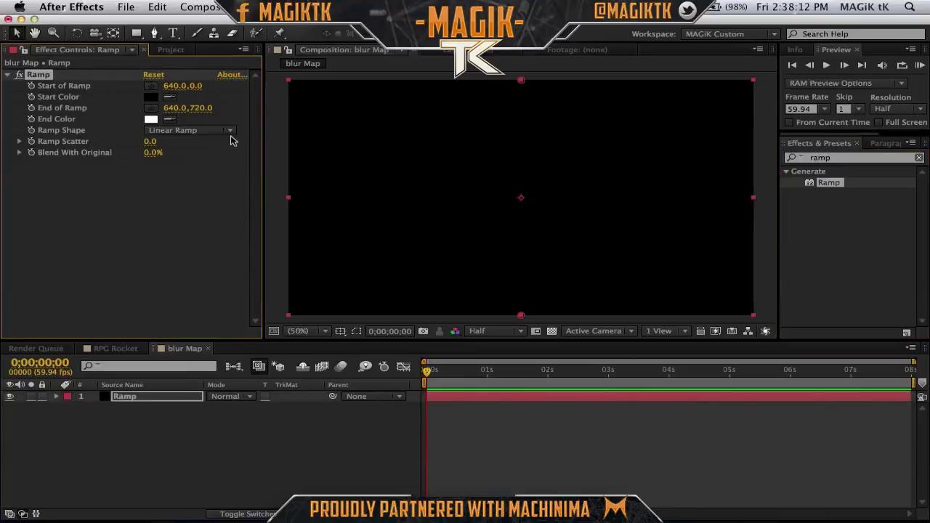
# Adjust the ramp's start and end points, pushing the end to 640,-671, then return to RPG Rocket
pyautogui.click(195, 87)
pyautogui.write('720')
pyautogui.press('Tab')
pyautogui.press('Tab')
pyautogui.write('0')
pyautogui.press('Return')
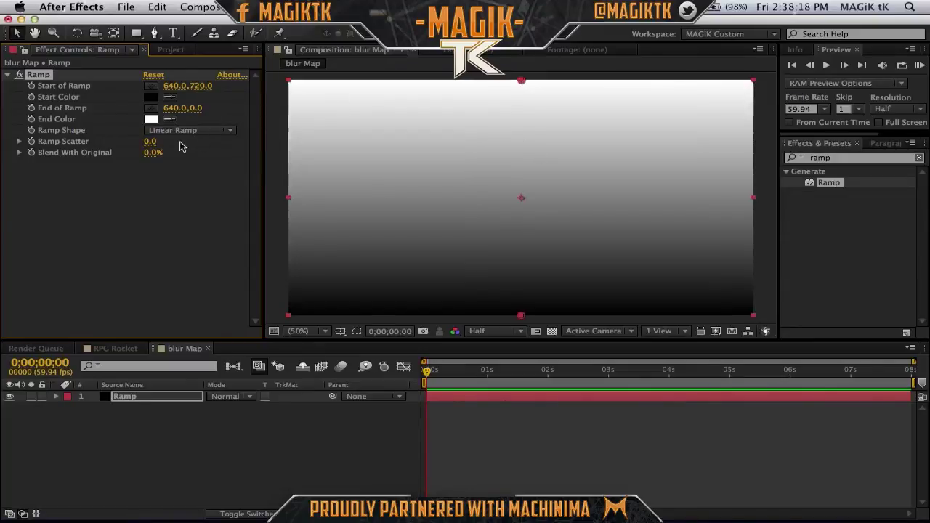
pyautogui.moveTo(198, 87); pyautogui.dragTo(10, 89)
pyautogui.moveTo(202, 84); pyautogui.dragTo(654, 272)
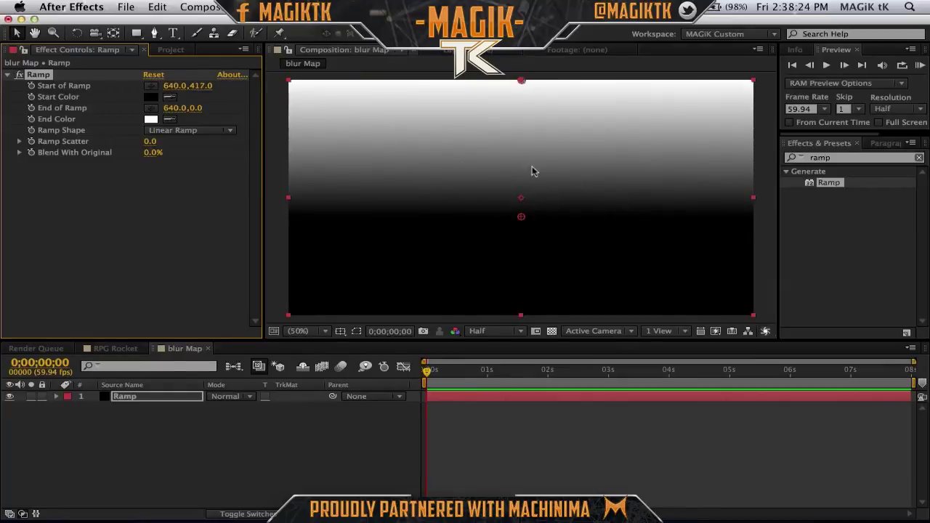
pyautogui.moveTo(190, 109); pyautogui.dragTo(82, 119)
pyautogui.moveTo(203, 86); pyautogui.dragTo(4, 117)
pyautogui.moveTo(207, 109); pyautogui.dragTo(109, 110)
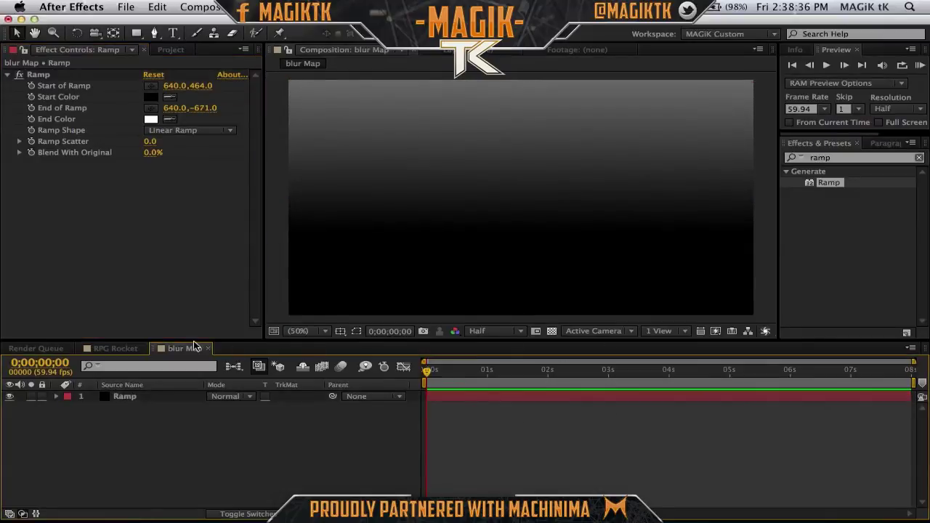
pyautogui.click(132, 348)
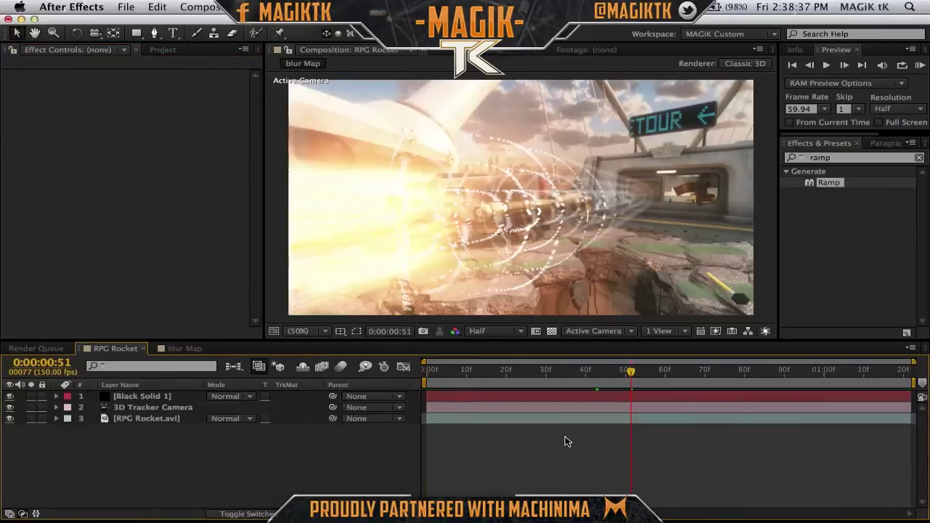
# Add the blur Map composition from the Project panel as a layer in RPG Rocket
pyautogui.click(163, 49)
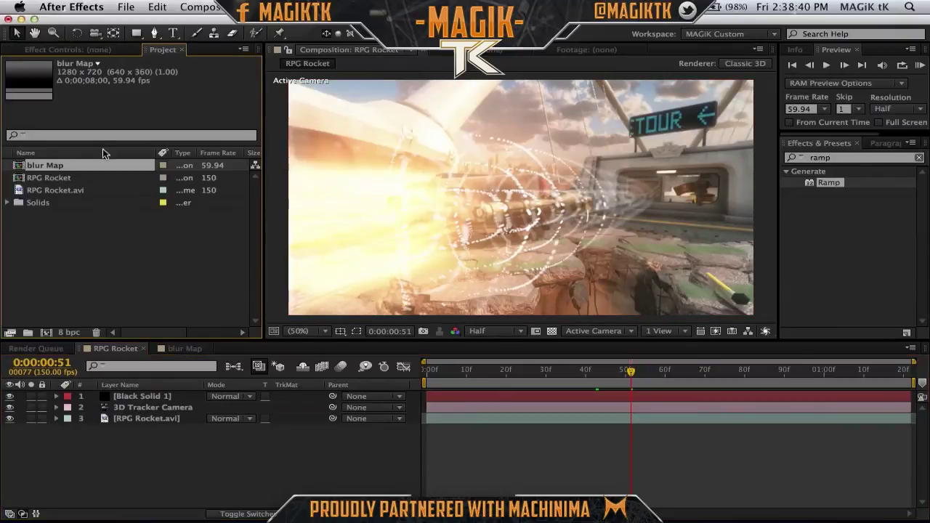
pyautogui.click(55, 179)
pyautogui.moveTo(54, 166); pyautogui.dragTo(149, 422)
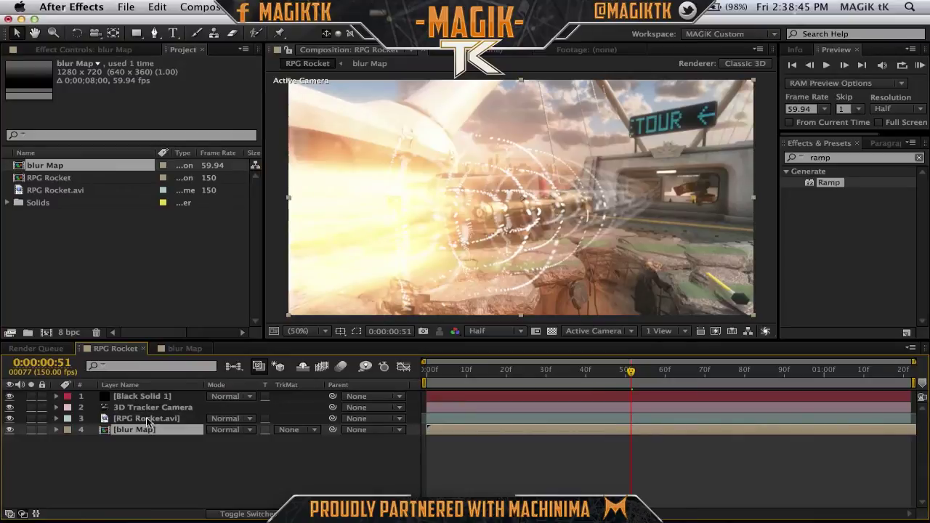
# Apply Camera Lens Blur to RPG Rocket.avi with blur Map as its Blur Map Layer
pyautogui.click(148, 420)
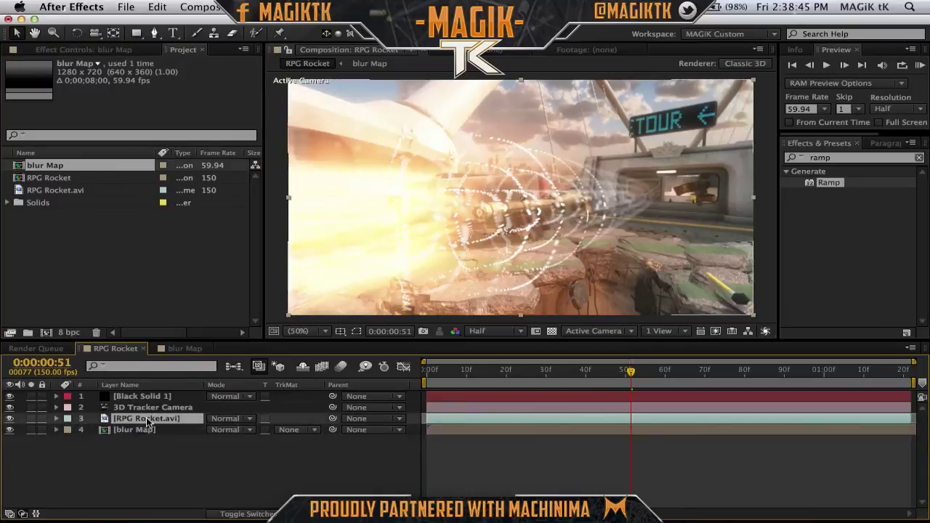
pyautogui.click(124, 43)
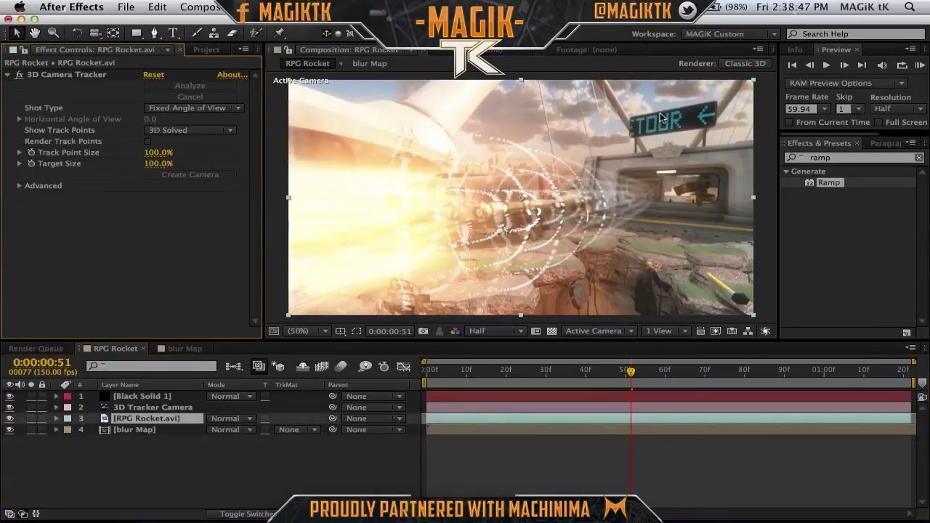
pyautogui.click(864, 156)
pyautogui.write('camer lens')
pyautogui.press('BackSpace')
pyautogui.press('BackSpace')
pyautogui.press('BackSpace')
pyautogui.press('BackSpace')
pyautogui.press('BackSpace')
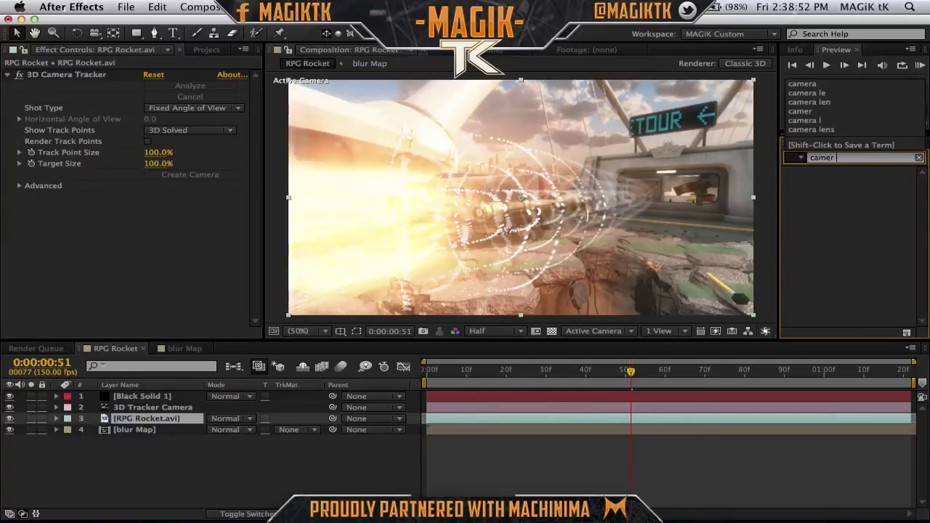
pyautogui.write('a')
pyautogui.click(862, 182)
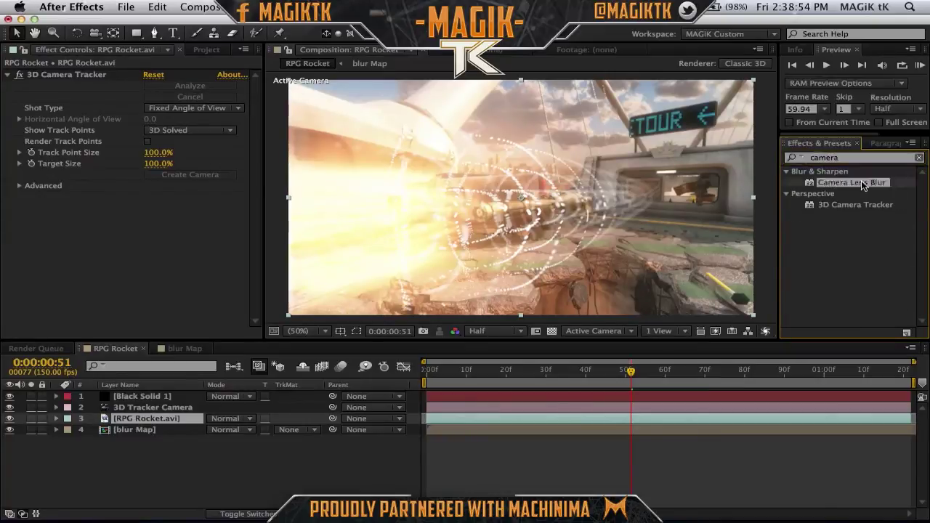
pyautogui.moveTo(185, 240); pyautogui.dragTo(185, 238)
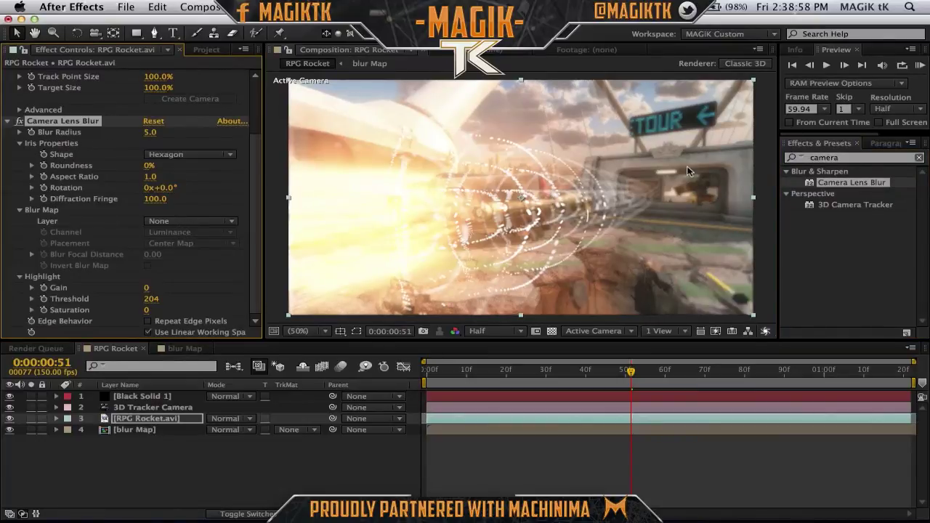
pyautogui.click(180, 222)
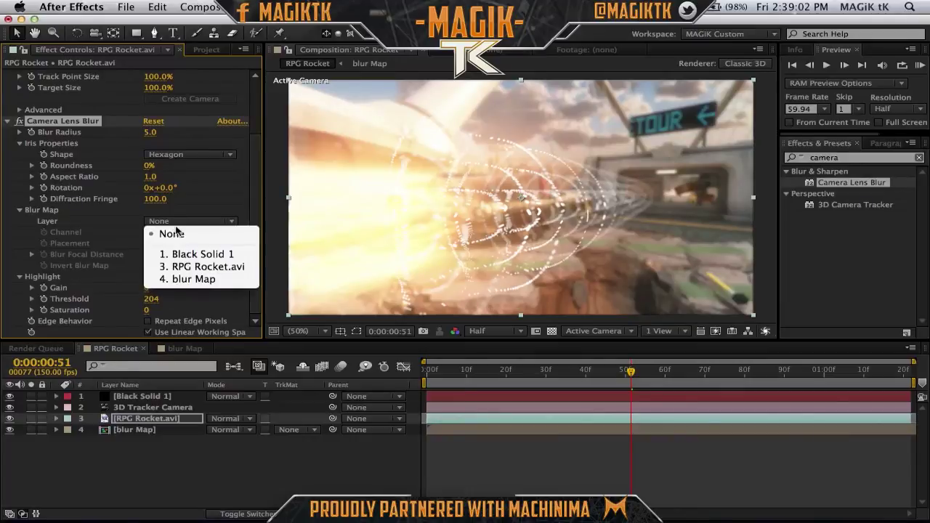
pyautogui.click(182, 285)
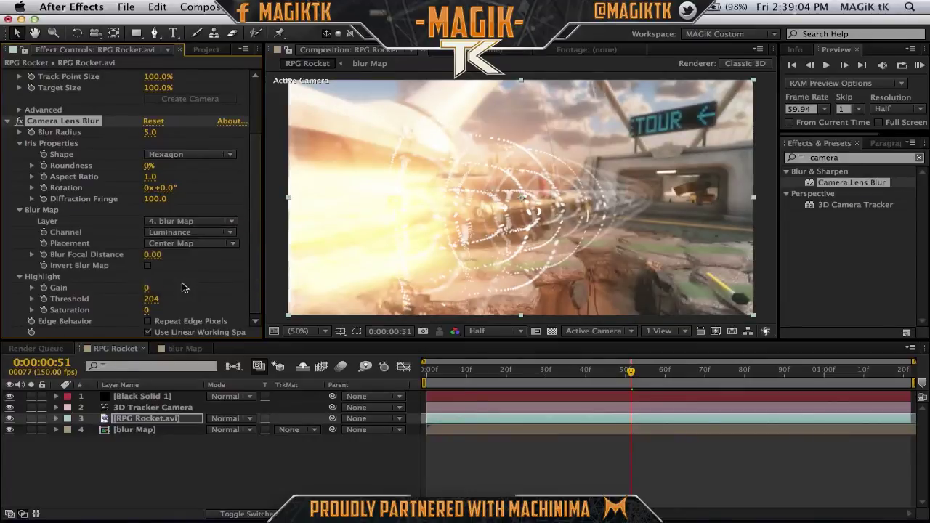
# Turn on Repeat Edge Pixels and scrub the Blur Radius up to 68
pyautogui.click(148, 321)
pyautogui.moveTo(268, 133); pyautogui.dragTo(269, 138)
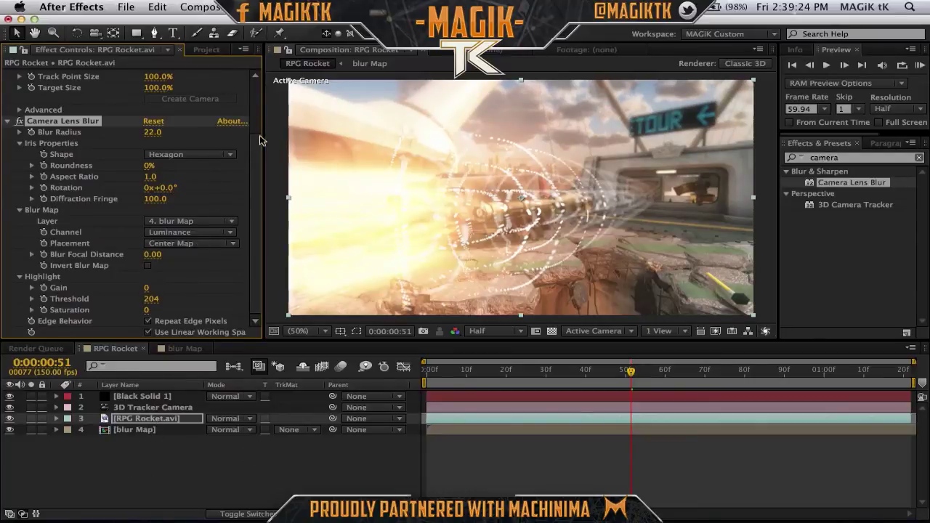
pyautogui.moveTo(164, 133); pyautogui.dragTo(222, 141)
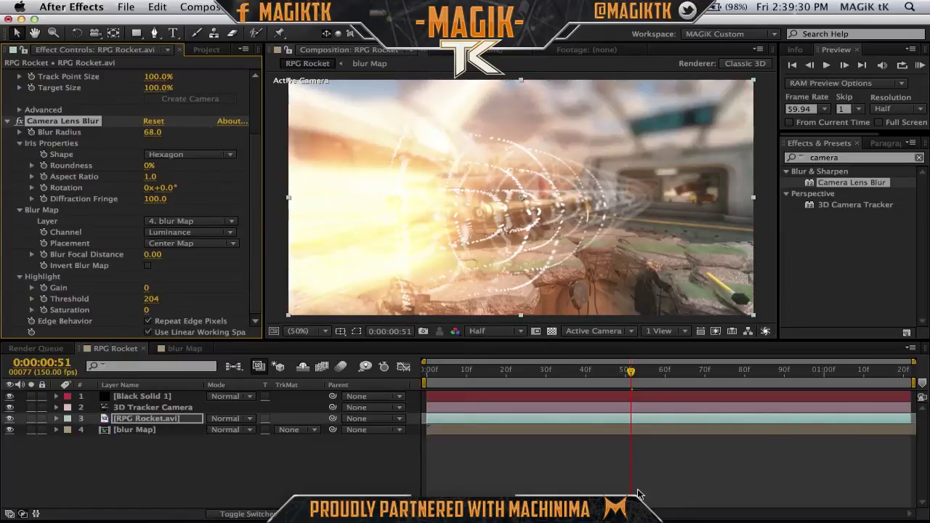
# Try Blur Radius values of 500 and 50, settling on 40
pyautogui.click(520, 471)
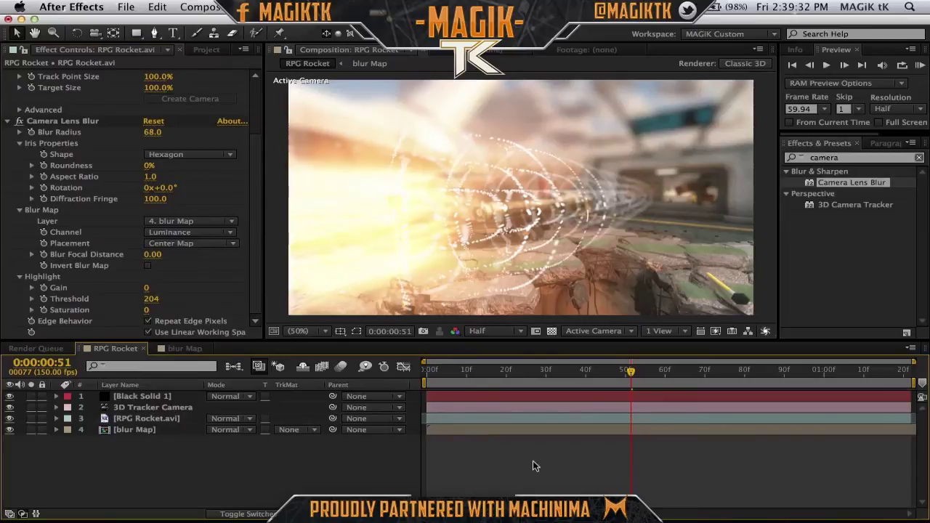
pyautogui.click(152, 133)
pyautogui.write('500')
pyautogui.press('Return')
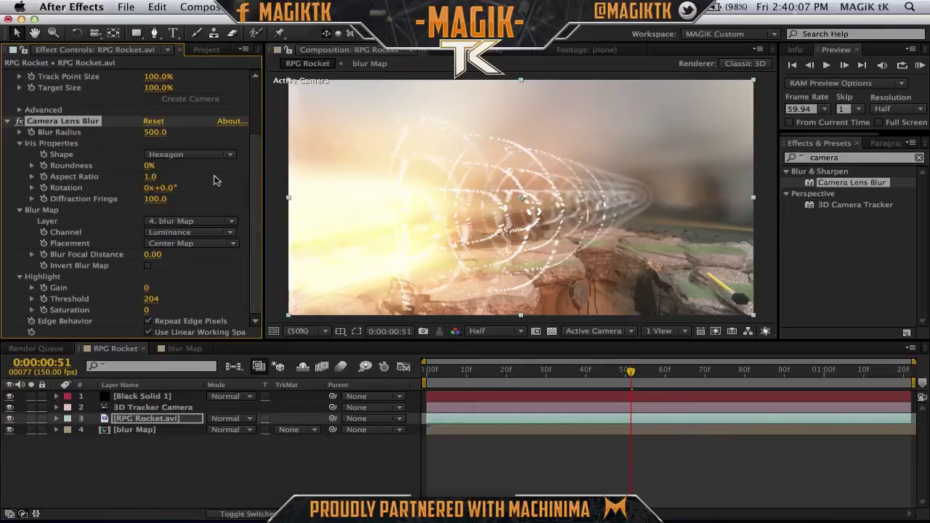
pyautogui.click(156, 133)
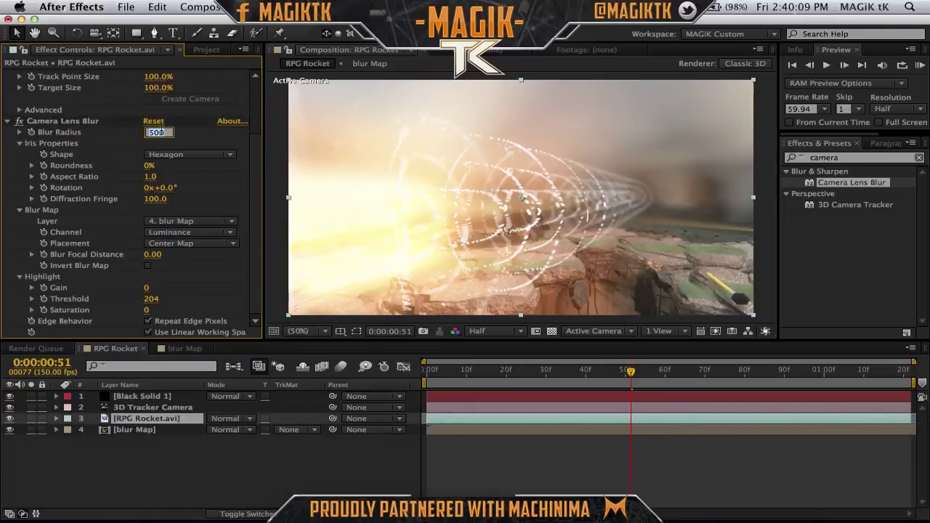
pyautogui.write('50')
pyautogui.press('Return')
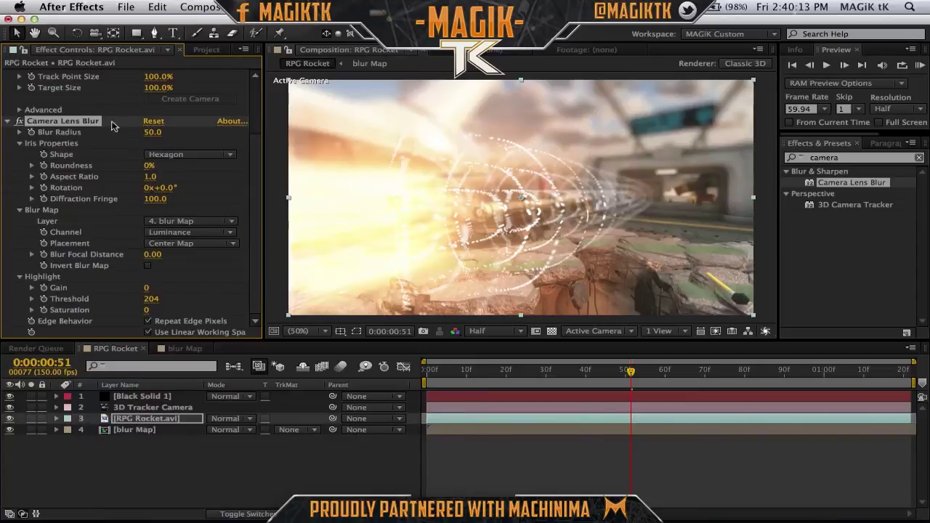
pyautogui.click(152, 133)
pyautogui.write('40')
pyautogui.press('Return')
pyautogui.click(594, 429)
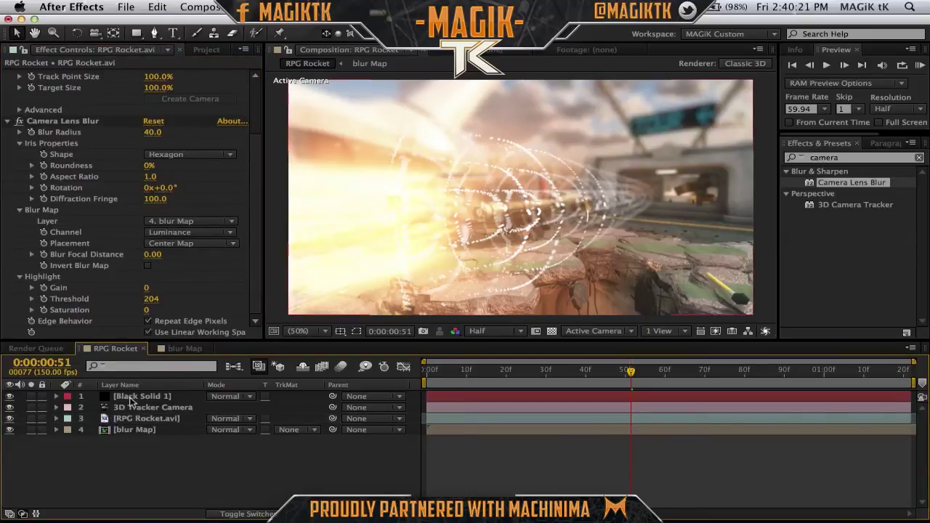
# Select Black Solid 1 and collapse its Form effect properties
pyautogui.click(128, 397)
pyautogui.press('super+Tab')
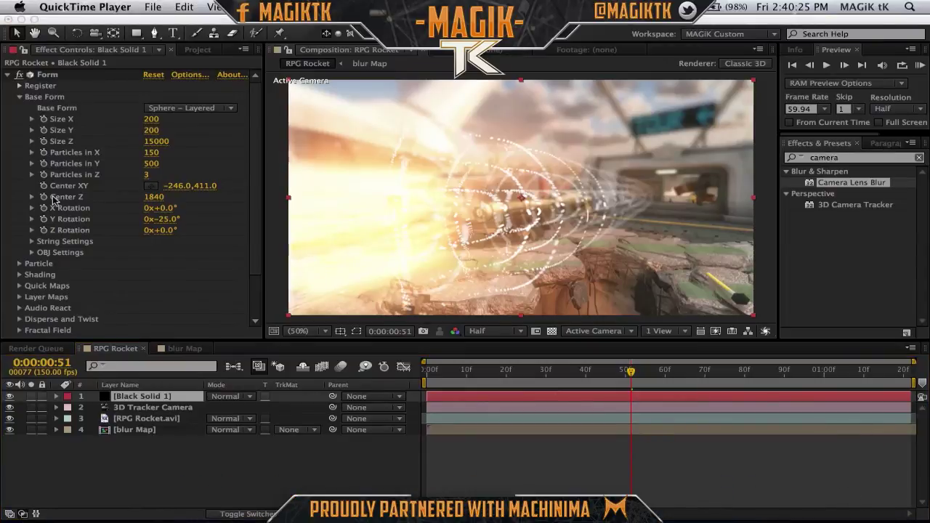
pyautogui.click(9, 75)
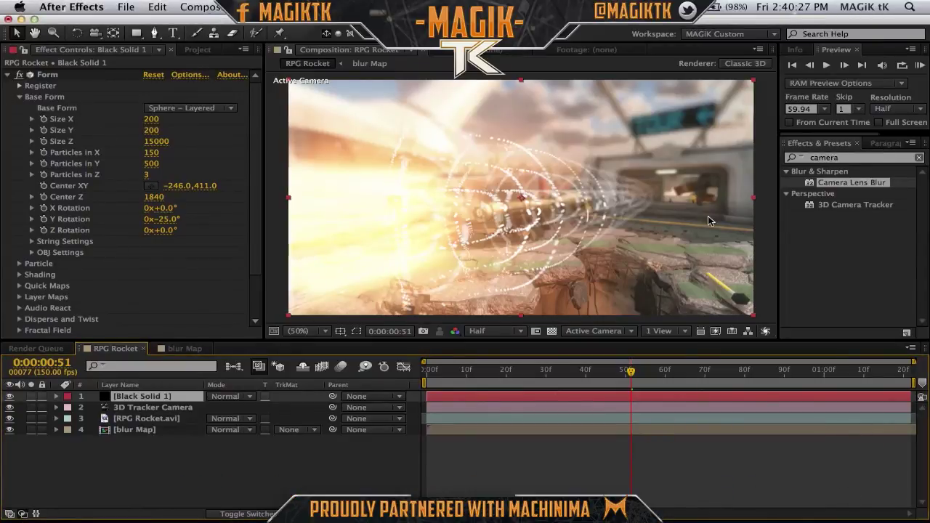
pyautogui.click(11, 77)
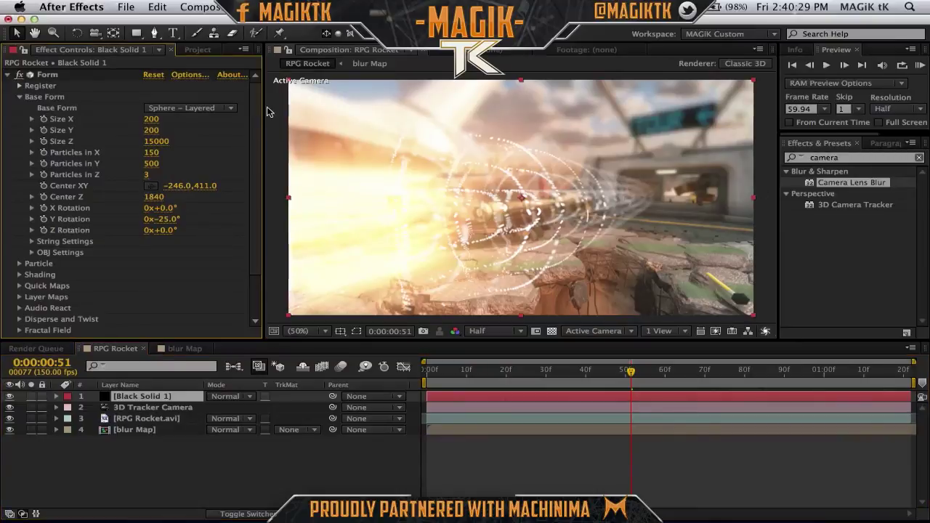
pyautogui.click(9, 75)
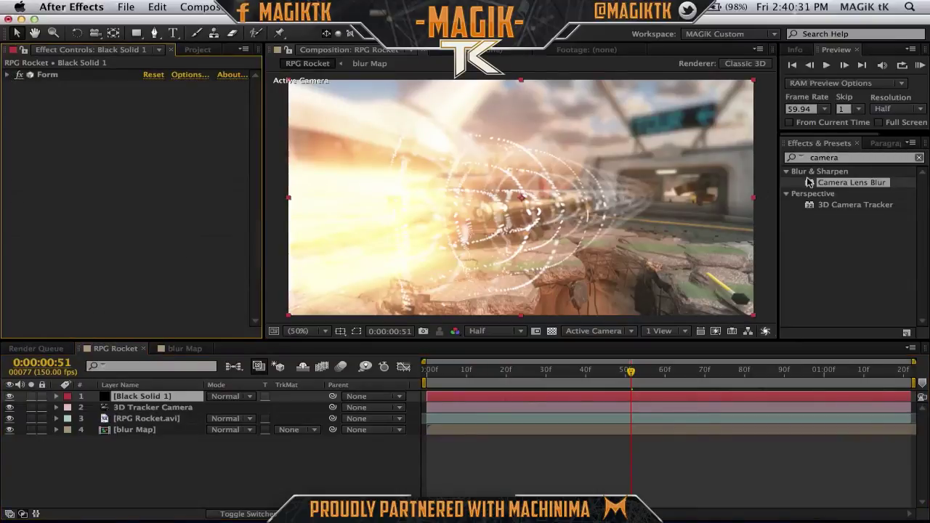
# Add Glow to Black Solid 1 with radius 20, then reveal the camera's options
pyautogui.click(854, 158)
pyautogui.write('glow')
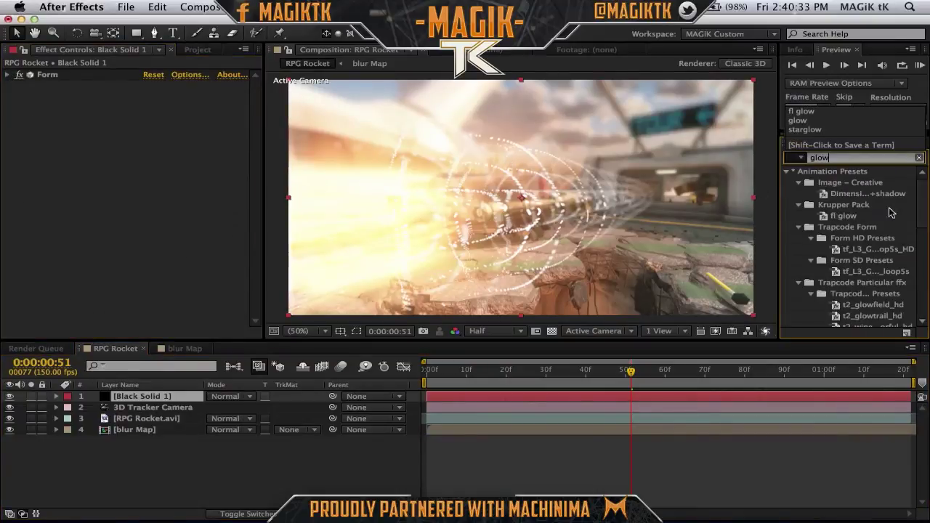
pyautogui.scroll(-2, 812, 289)
pyautogui.moveTo(823, 304); pyautogui.dragTo(182, 206)
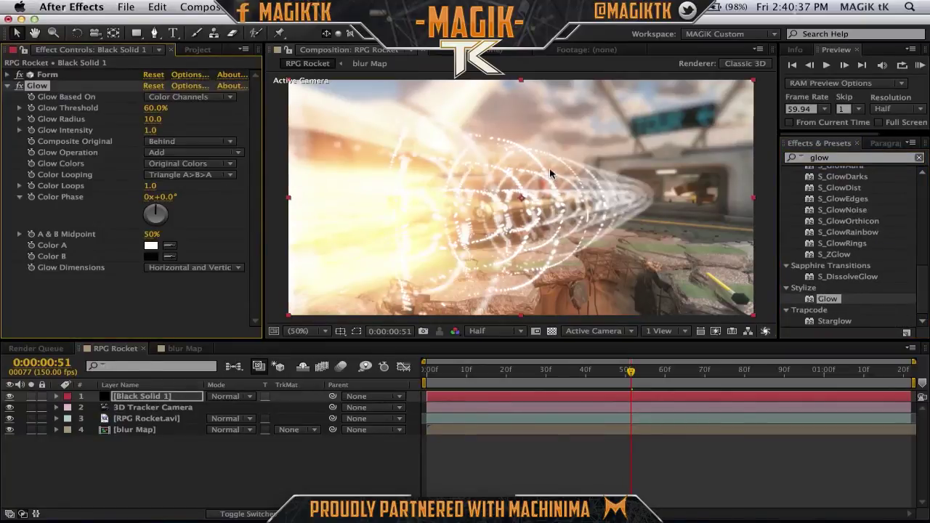
pyautogui.click(155, 119)
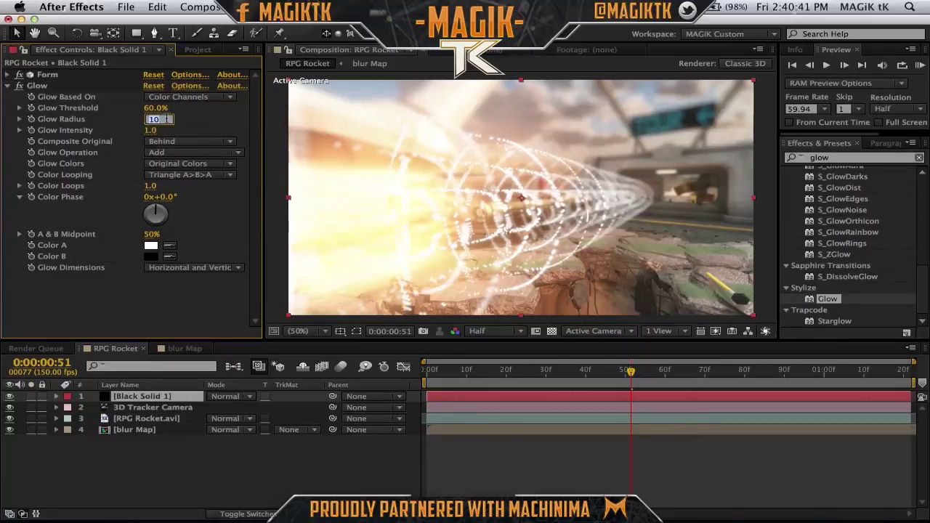
pyautogui.write('20')
pyautogui.press('Return')
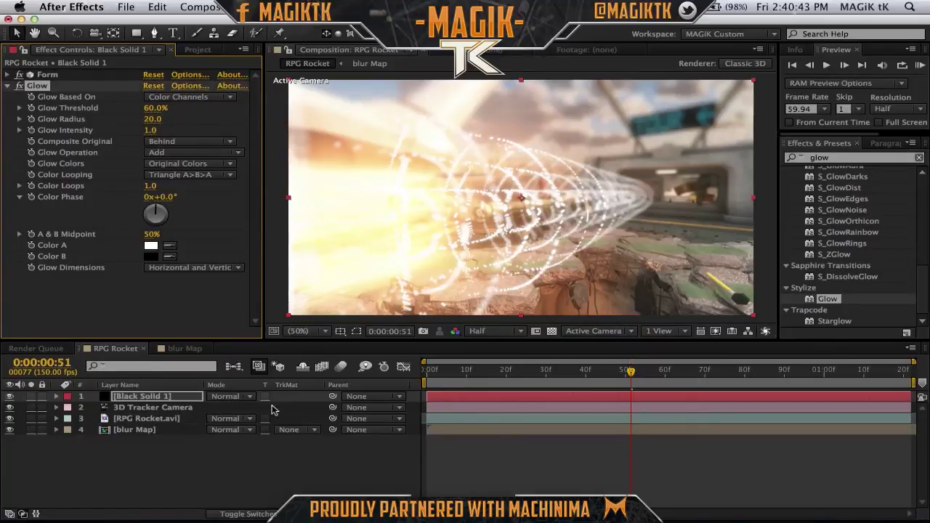
pyautogui.click(167, 408)
pyautogui.press('a')
pyautogui.press('a')
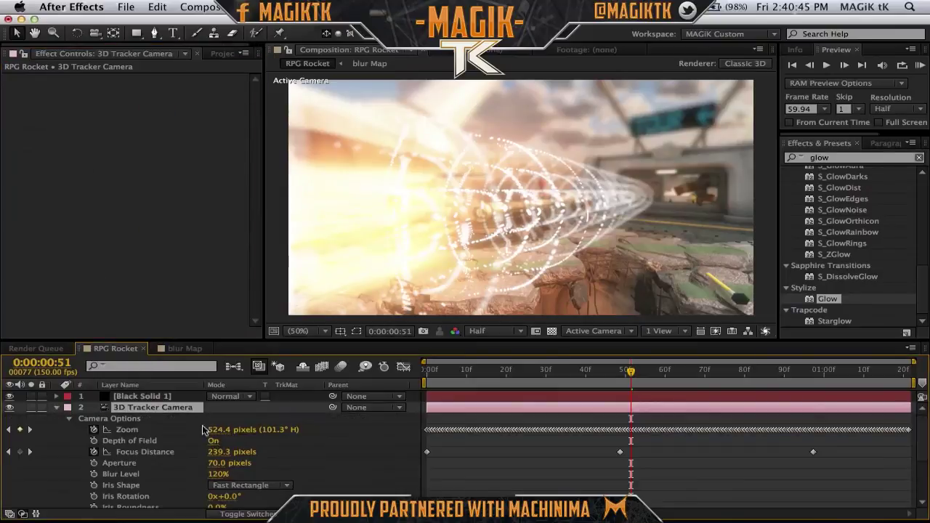
# Set the camera's Aperture to 120 pixels
pyautogui.click(221, 463)
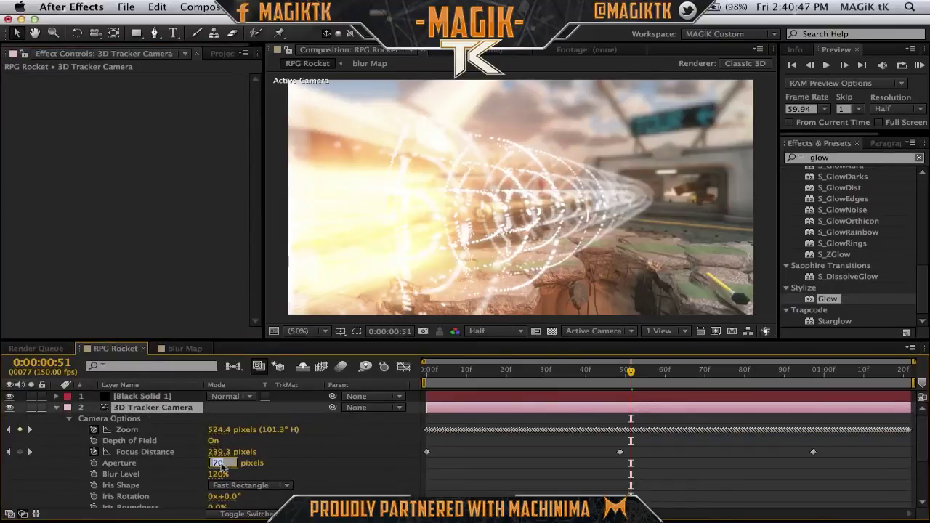
pyautogui.press('Return')
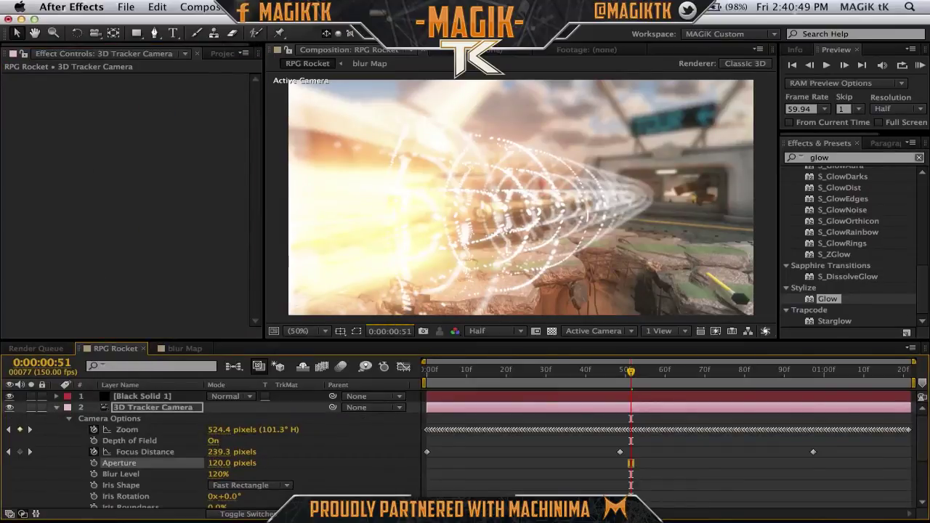
pyautogui.click(752, 329)
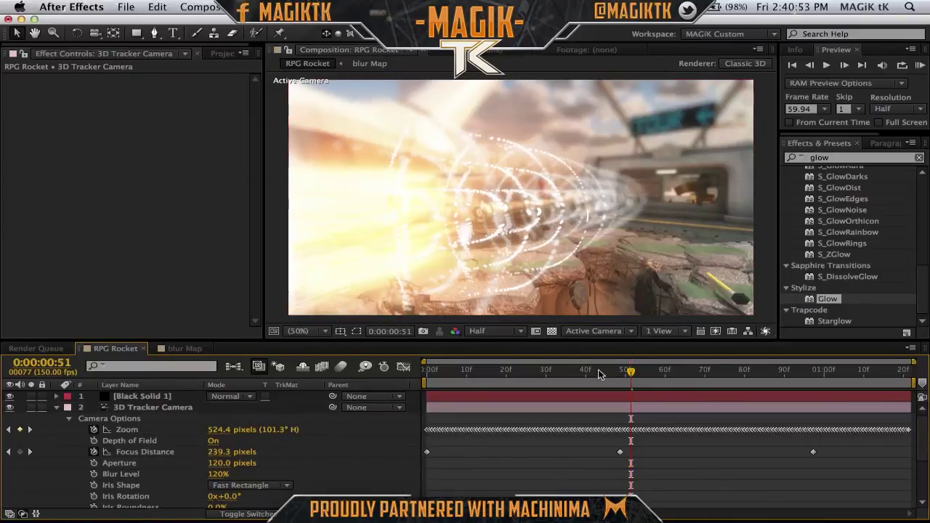
# Raise Black Solid 1's Glow Radius to 50 and add the FL Glow effect
pyautogui.click(156, 396)
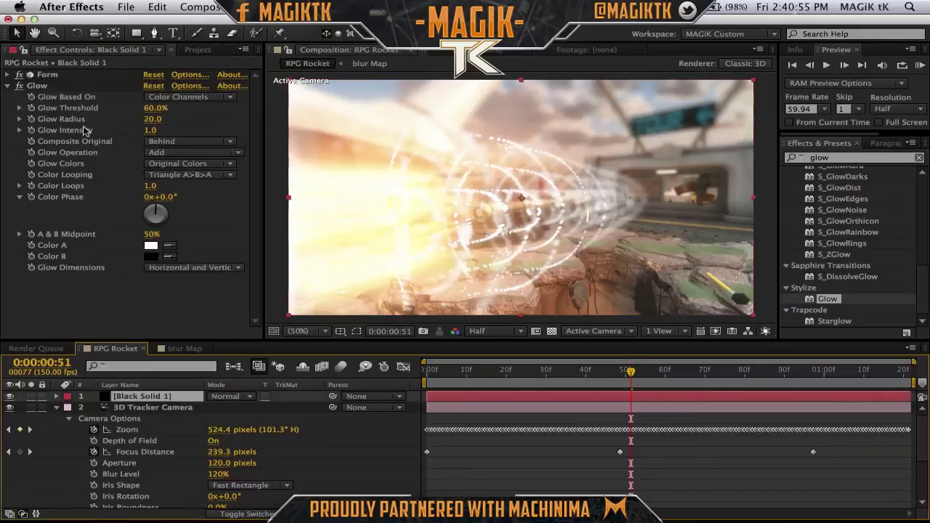
pyautogui.click(155, 120)
pyautogui.write('50')
pyautogui.press('Return')
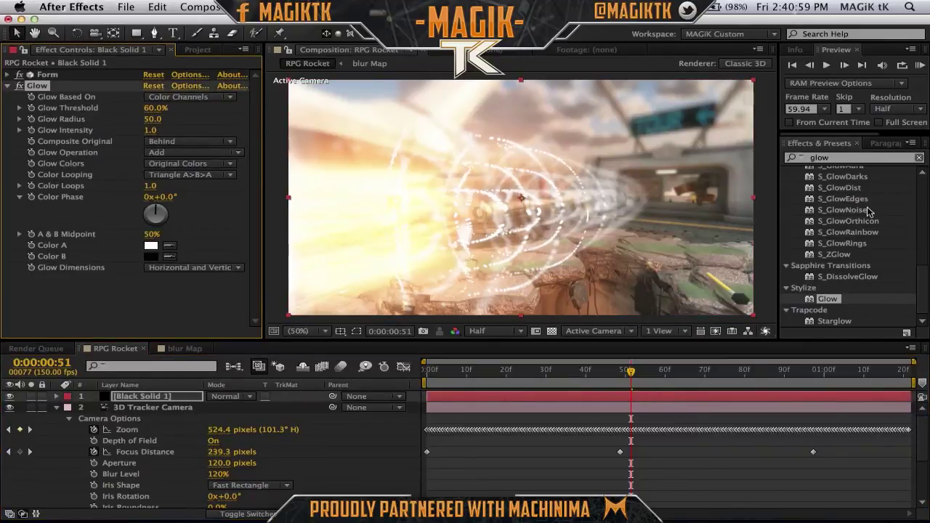
pyautogui.moveTo(924, 268); pyautogui.dragTo(924, 233)
pyautogui.moveTo(833, 263); pyautogui.dragTo(207, 290)
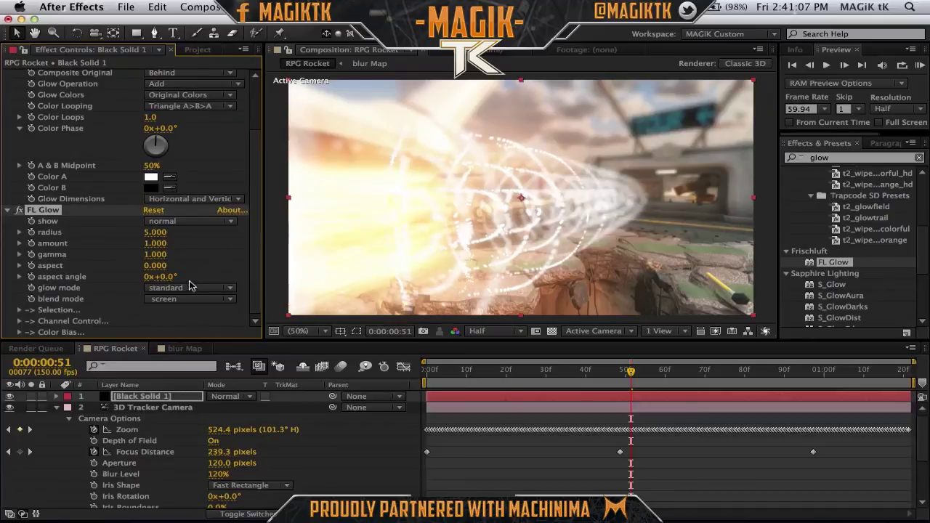
# Set FL Glow to abberative mode with a radius of 500
pyautogui.click(184, 291)
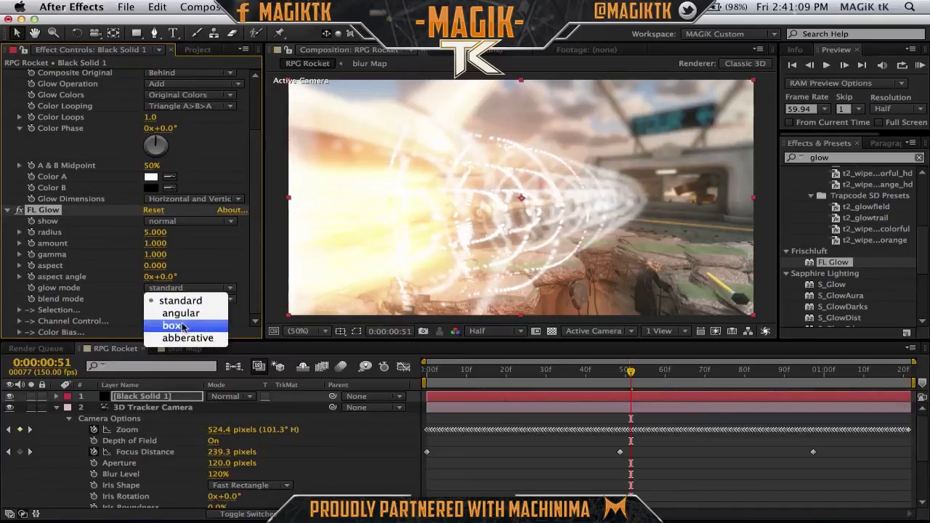
pyautogui.click(185, 219)
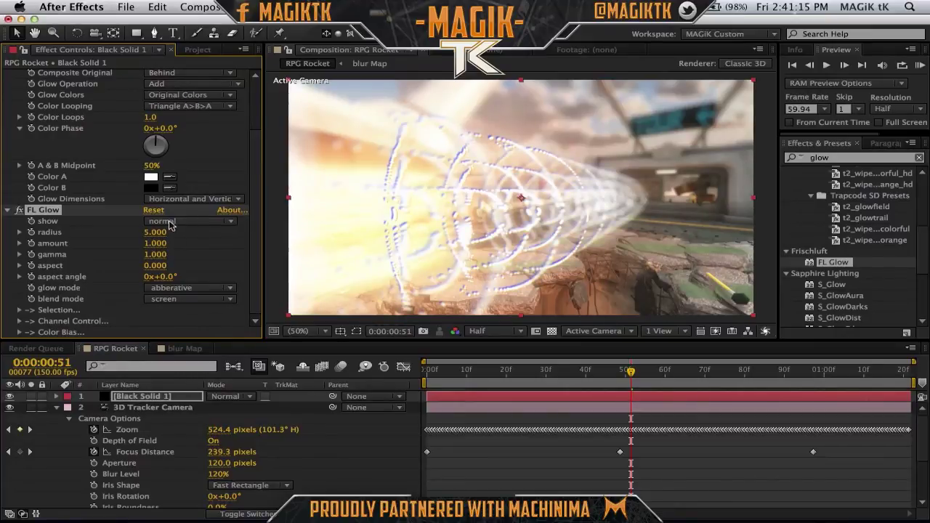
pyautogui.moveTo(348, 227); pyautogui.dragTo(380, 228)
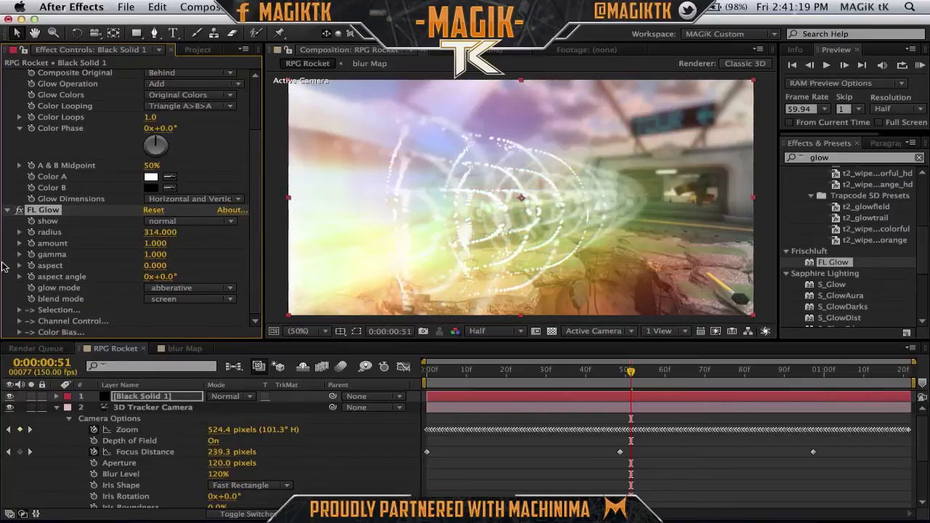
pyautogui.click(159, 232)
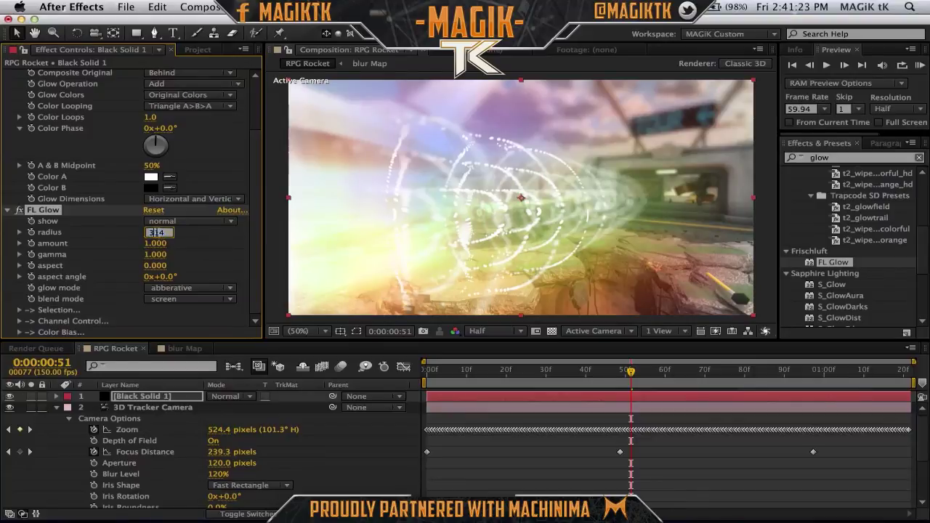
pyautogui.write('500')
pyautogui.press('Return')
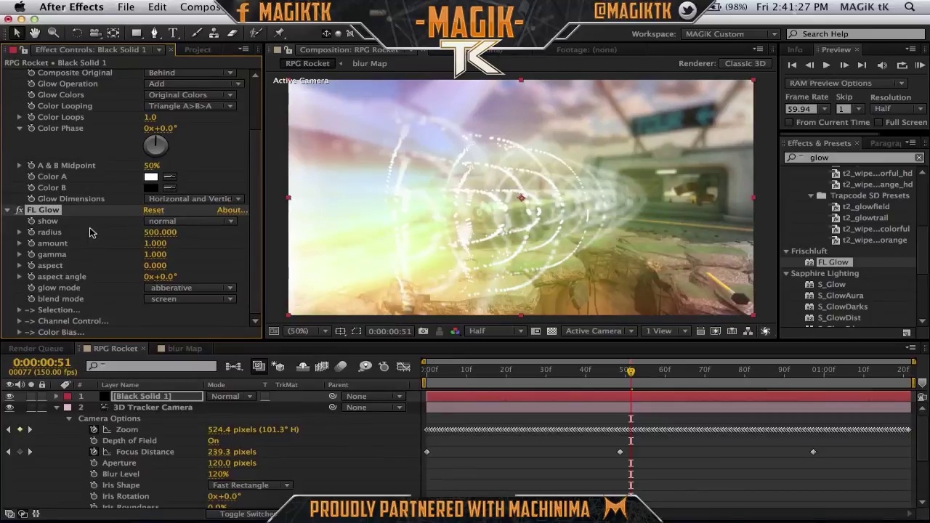
pyautogui.click(20, 224)
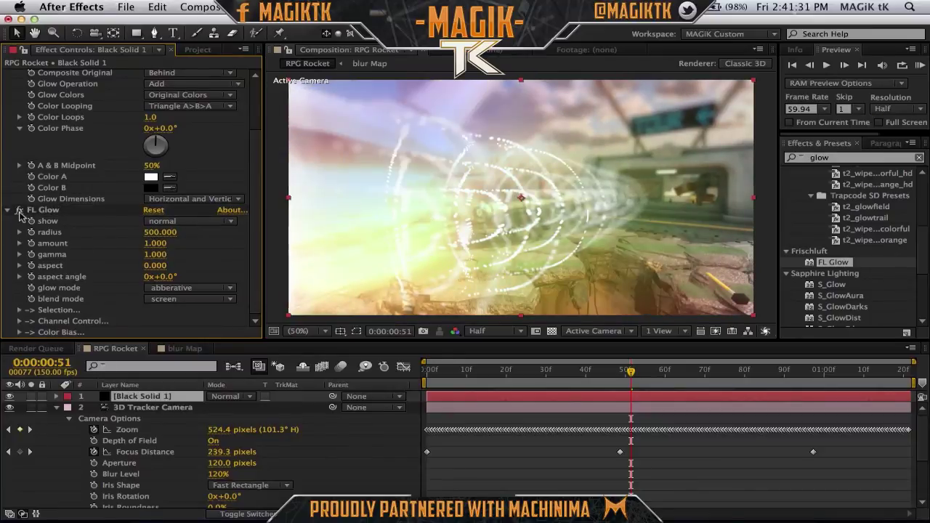
# Keep the screen blend mode and set the FL Glow amount to 0.500
pyautogui.click(167, 297)
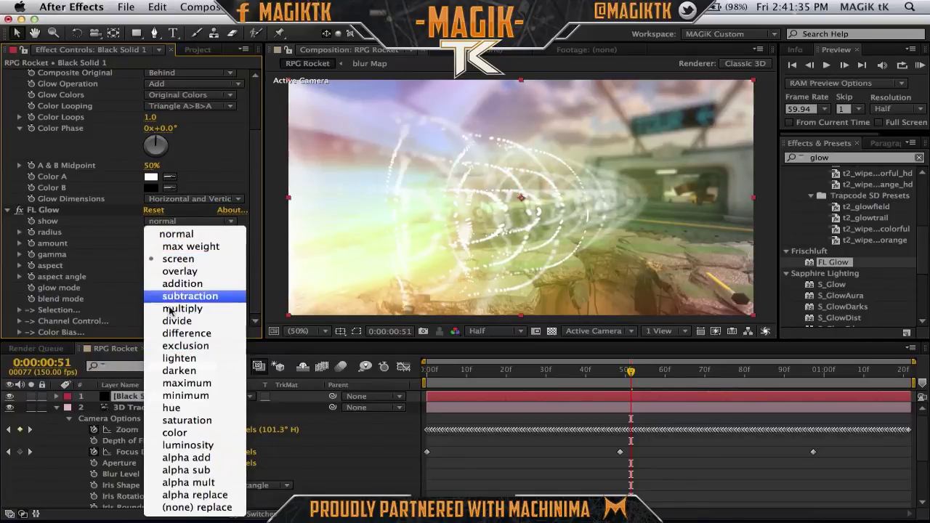
pyautogui.click(159, 255)
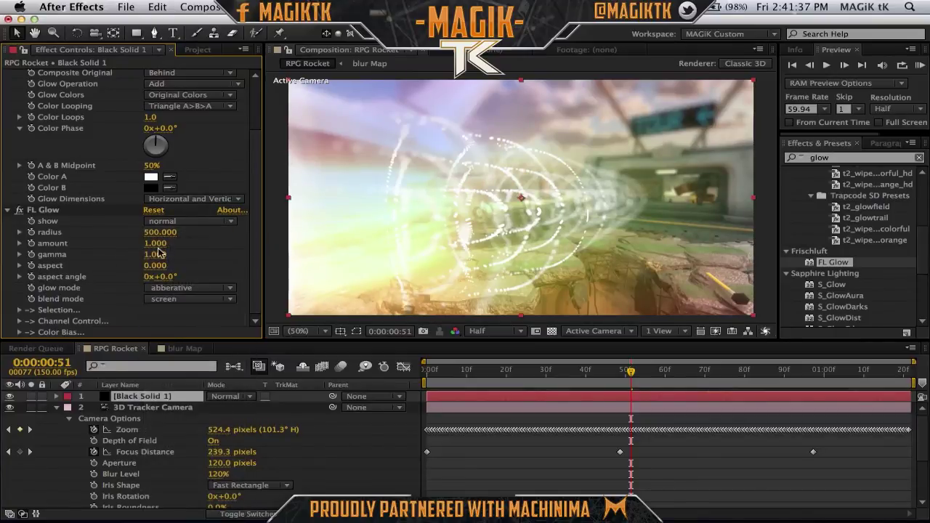
pyautogui.write('2')
pyautogui.press('Return')
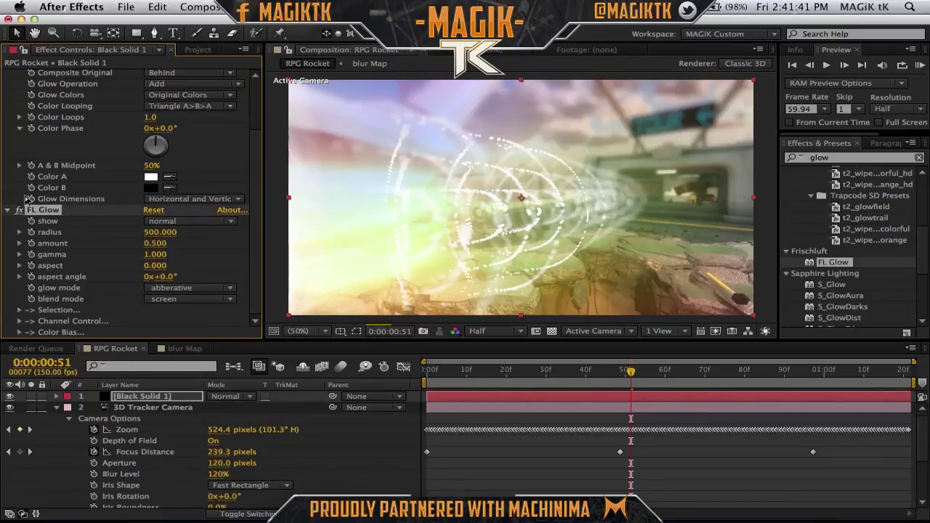
# Re-enter the FL Glow radius as 500, then collapse the camera layer
pyautogui.click(160, 232)
pyautogui.write('-50')
pyautogui.write('0')
pyautogui.press('BackSpace')
pyautogui.press('BackSpace')
pyautogui.press('BackSpace')
pyautogui.press('BackSpace')
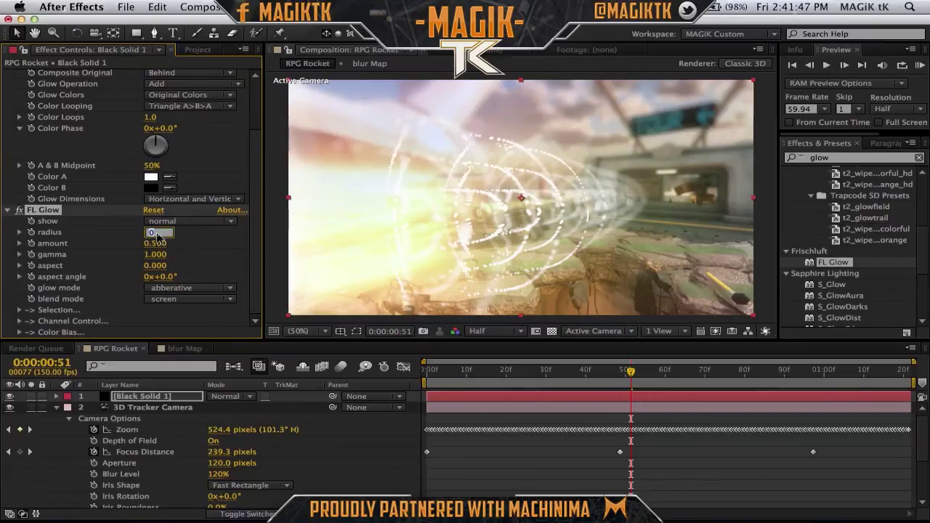
pyautogui.write('500')
pyautogui.press('Return')
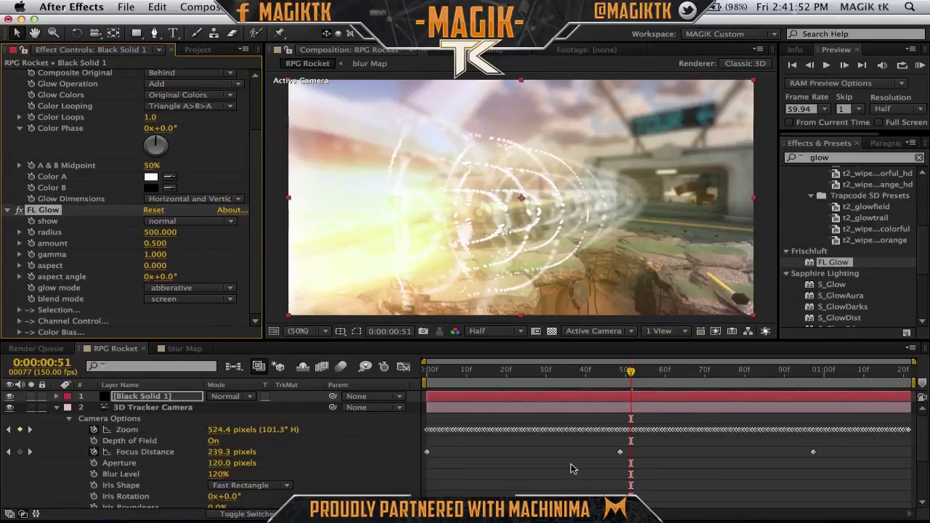
pyautogui.click(202, 442)
pyautogui.click(56, 407)
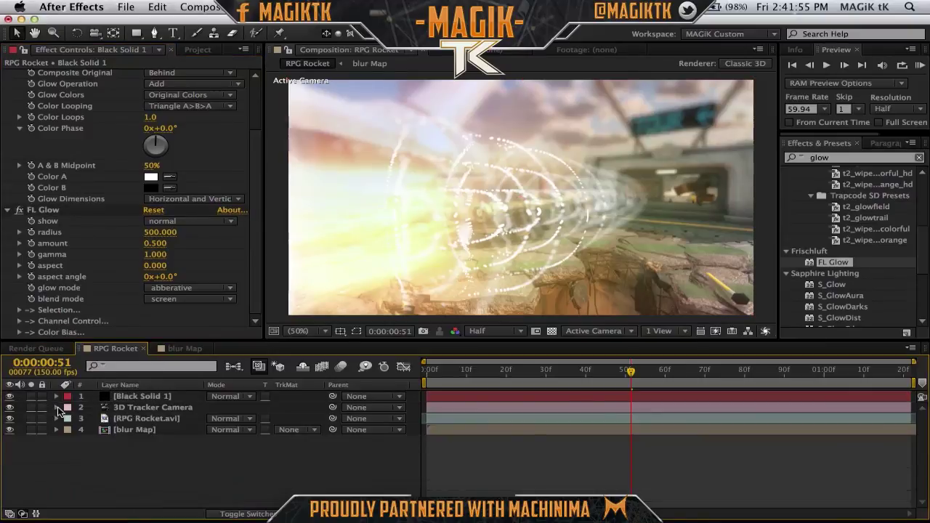
# Jump the time indicator from frame 51 back to 0:00:00:34
pyautogui.click(565, 370)
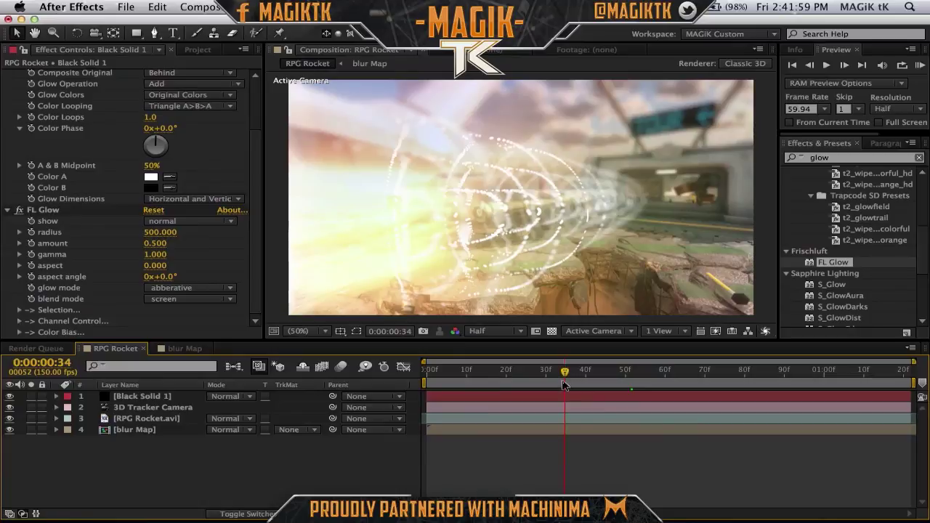